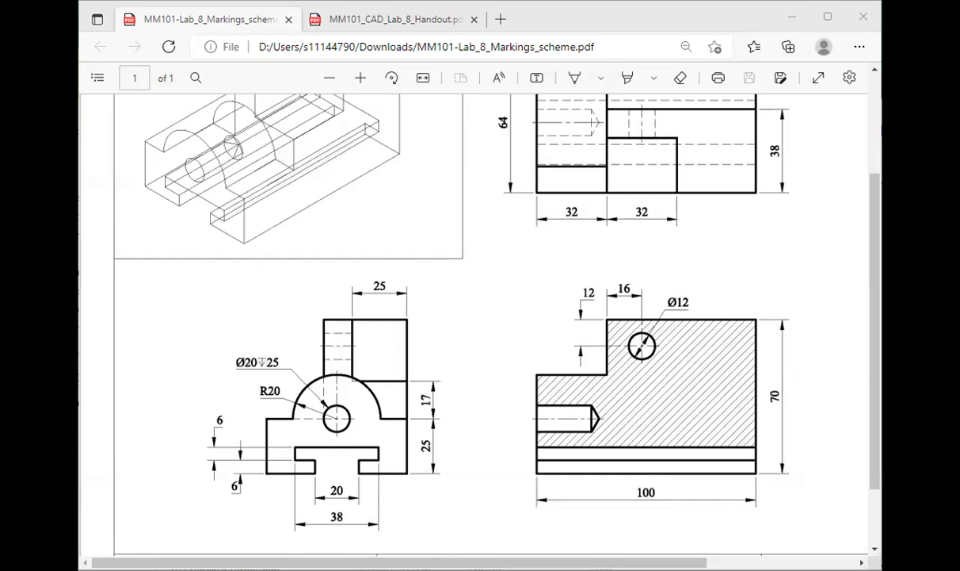
- Check the handout's isometric drawing, then scroll through the markings scheme PDF
scroll(440, 339, "down", 1)
scroll(440, 339, "up", 3)
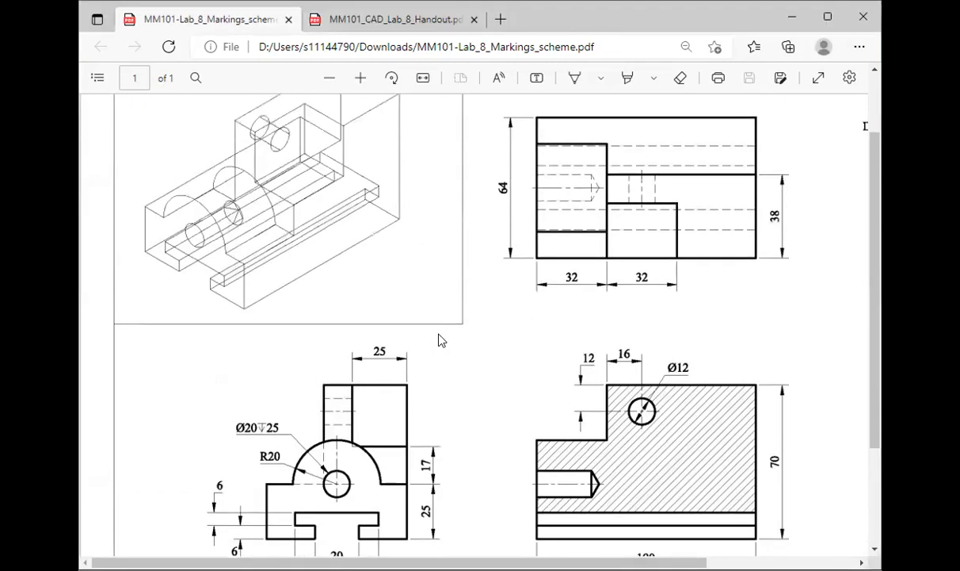
left_click(373, 20)
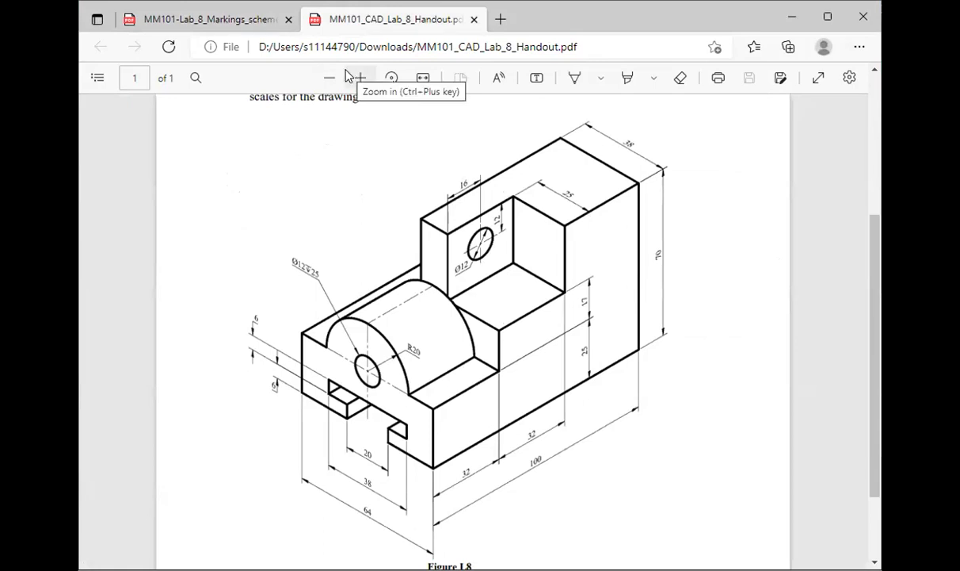
key("ctrl+Tab")
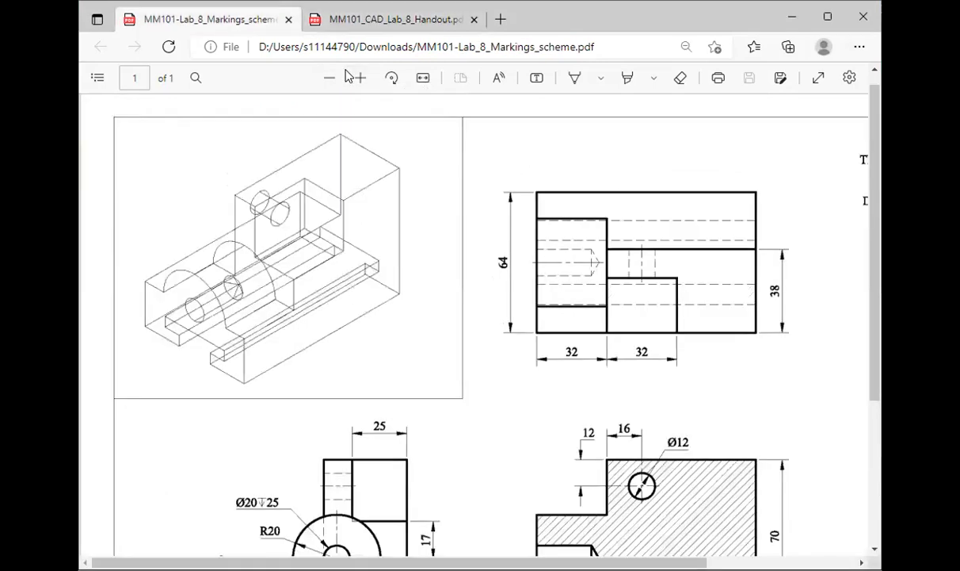
scroll(590, 299, "down", 1)
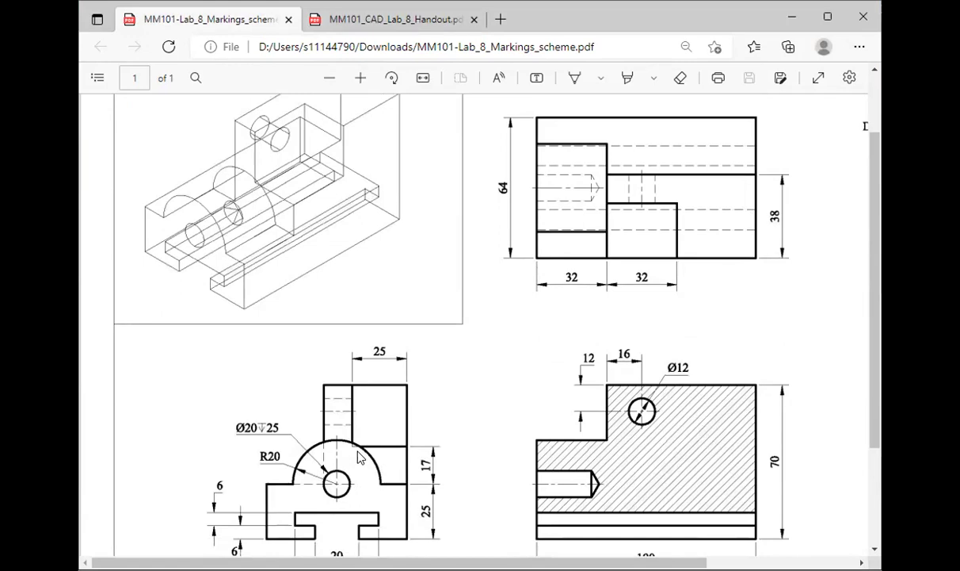
scroll(342, 432, "down", 1)
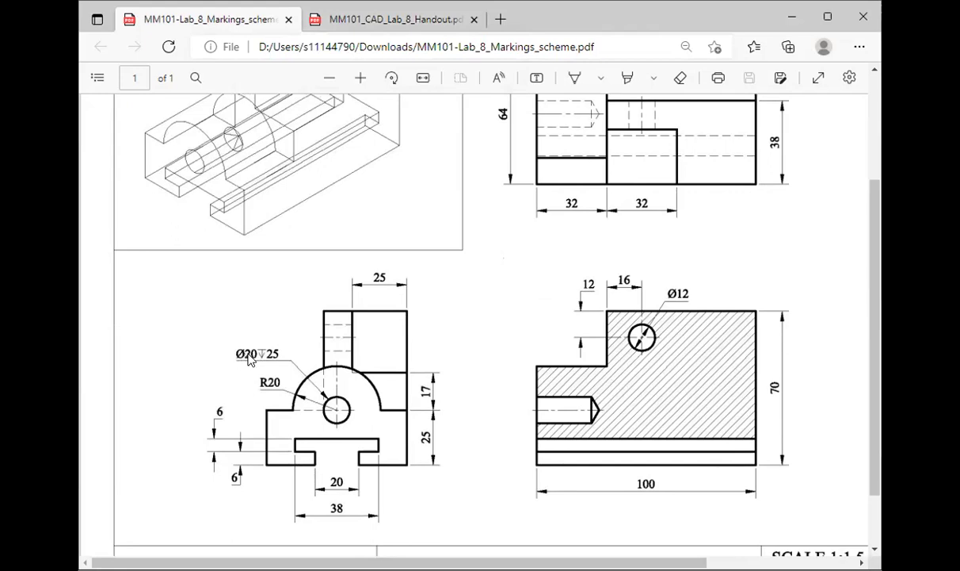
- With the Draw pen, ink '12' over the Ø20 callout and '25' with a line by the section-view hole
left_click(574, 78)
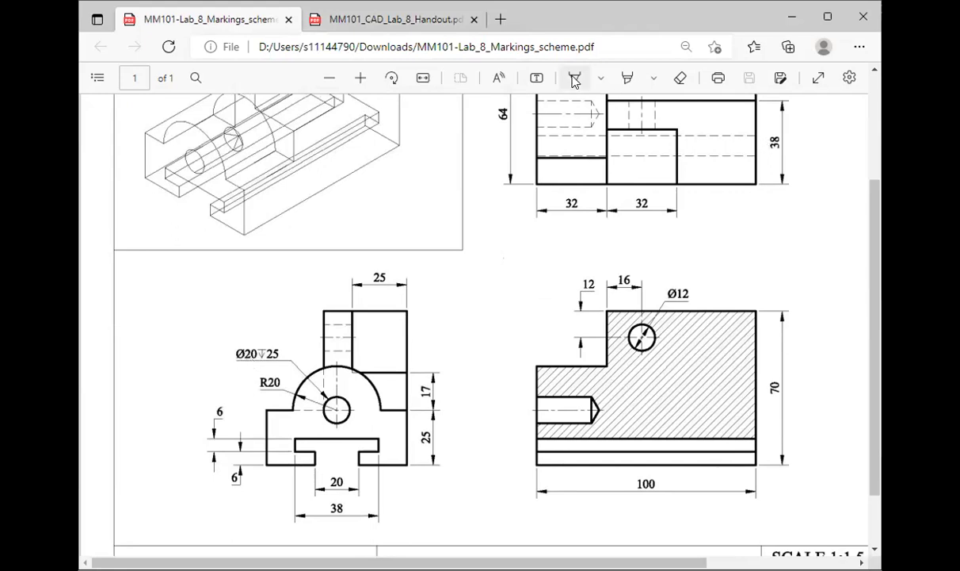
mouse_move(238, 361)
left_mouse_down()
mouse_move(254, 356)
mouse_move(248, 341)
mouse_move(257, 344)
left_mouse_up()
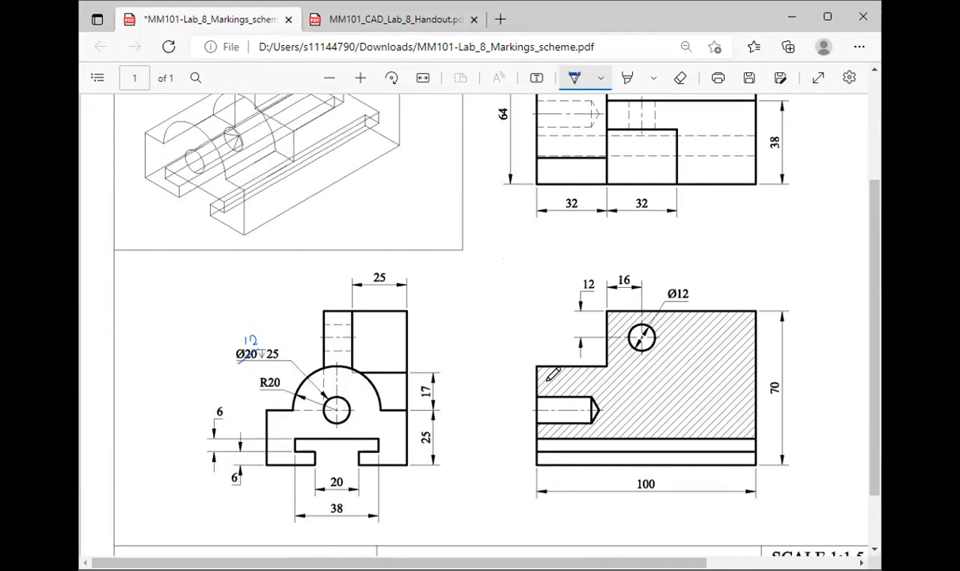
mouse_move(539, 386)
left_mouse_down()
mouse_move(594, 384)
mouse_move(565, 380)
left_mouse_up()
left_click_drag(573, 377, 571, 384)
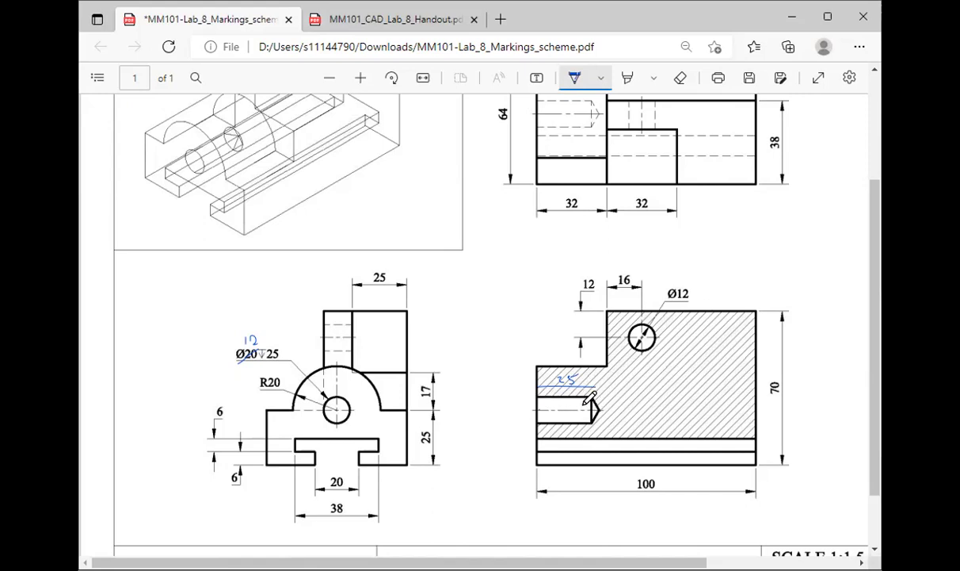
- Extend the ink line under the handwritten 25 and add a tick at its right end
left_click_drag(581, 387, 594, 388)
left_click_drag(598, 383, 598, 390)
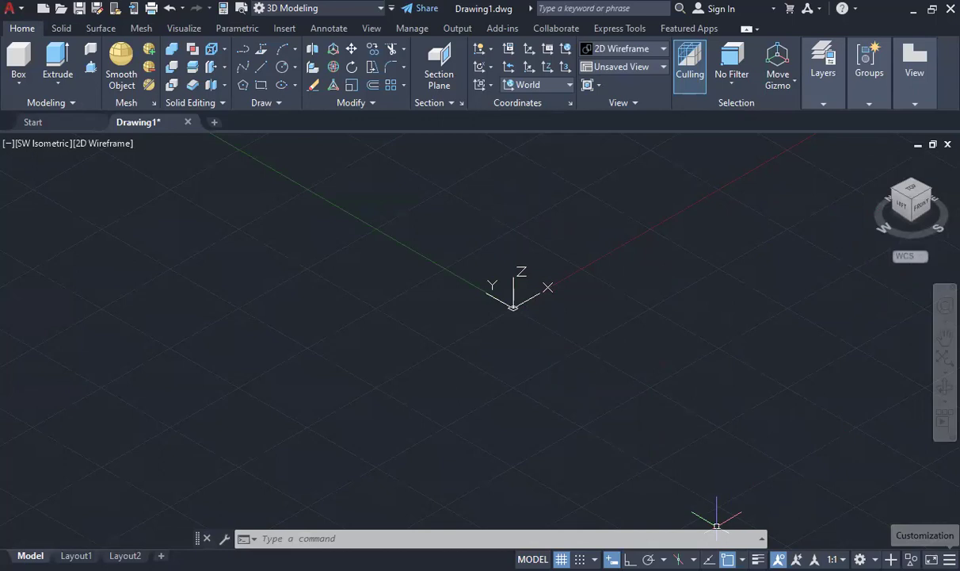
- Check Dynamic Input in the status bar Customization list
left_click(950, 559)
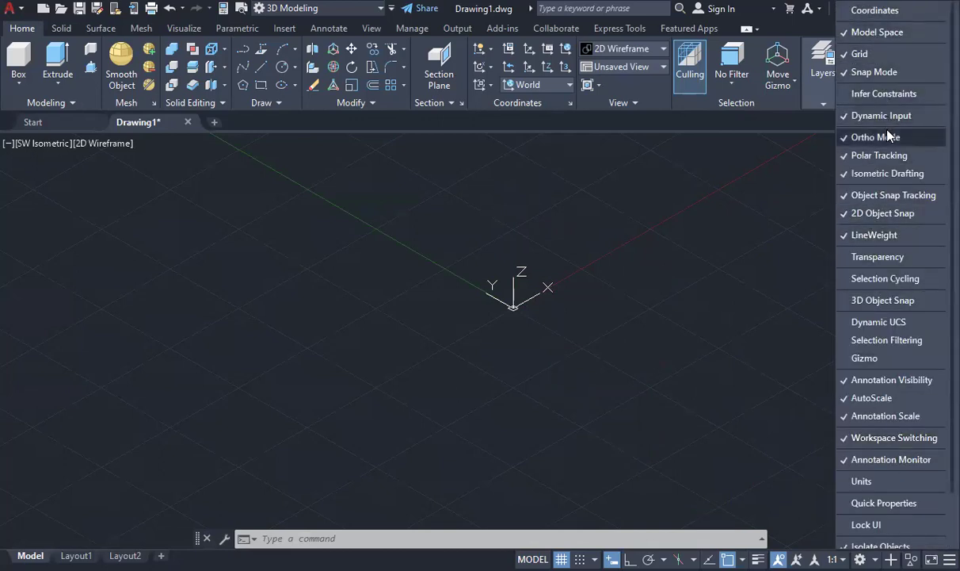
left_click(846, 116)
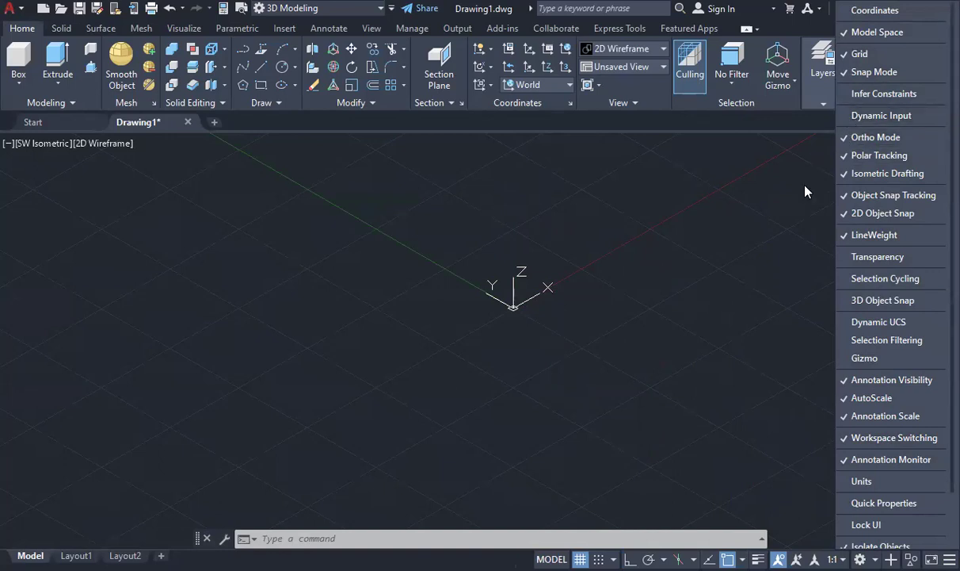
left_click(853, 116)
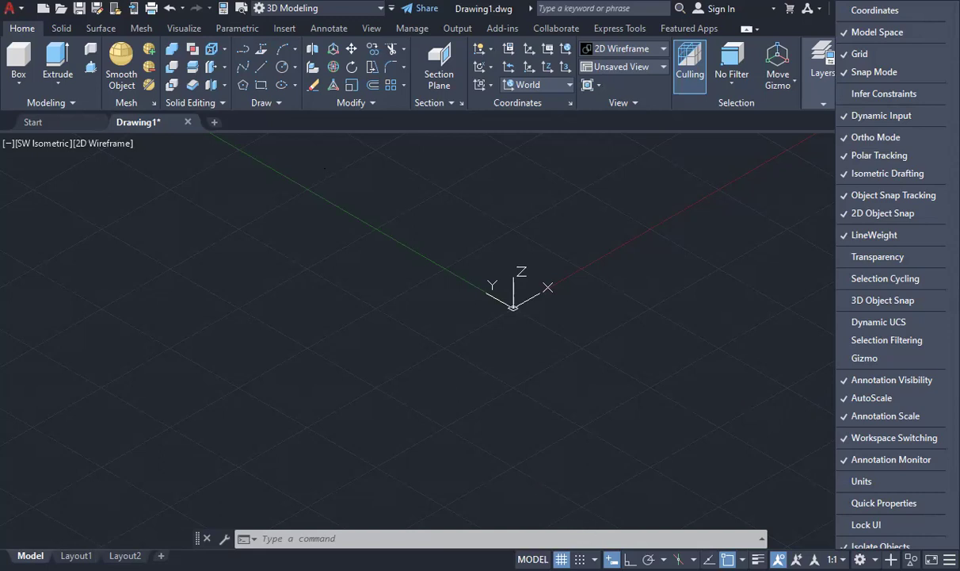
- Draw a straight line with Ortho on and extrude it 100 units upward into a surface
left_click(573, 523)
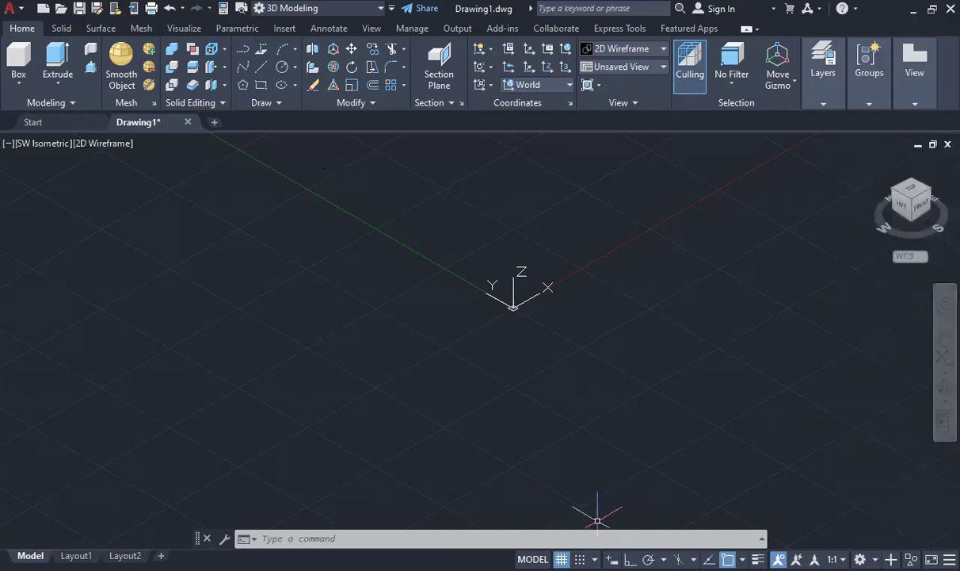
left_click(242, 48)
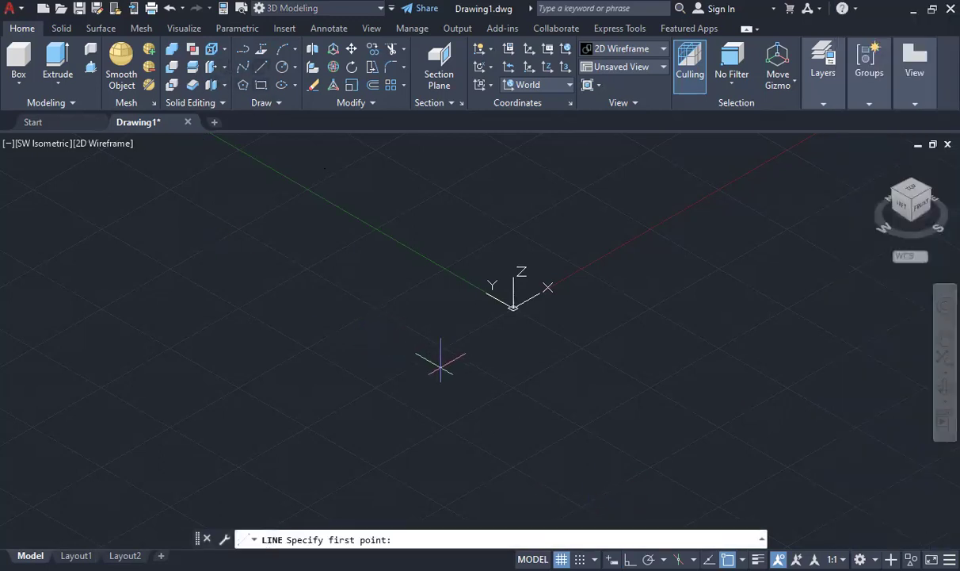
left_click(351, 350)
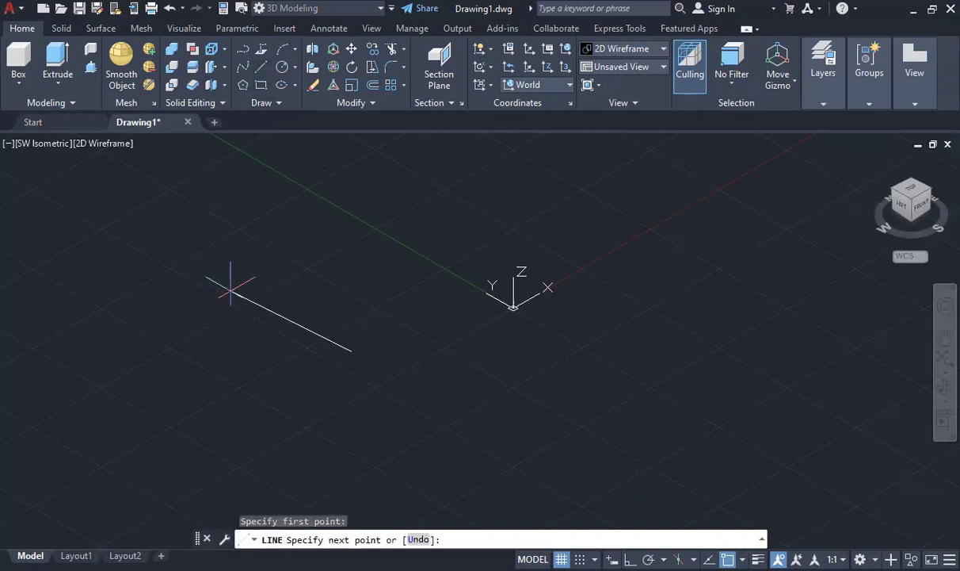
key("F8")
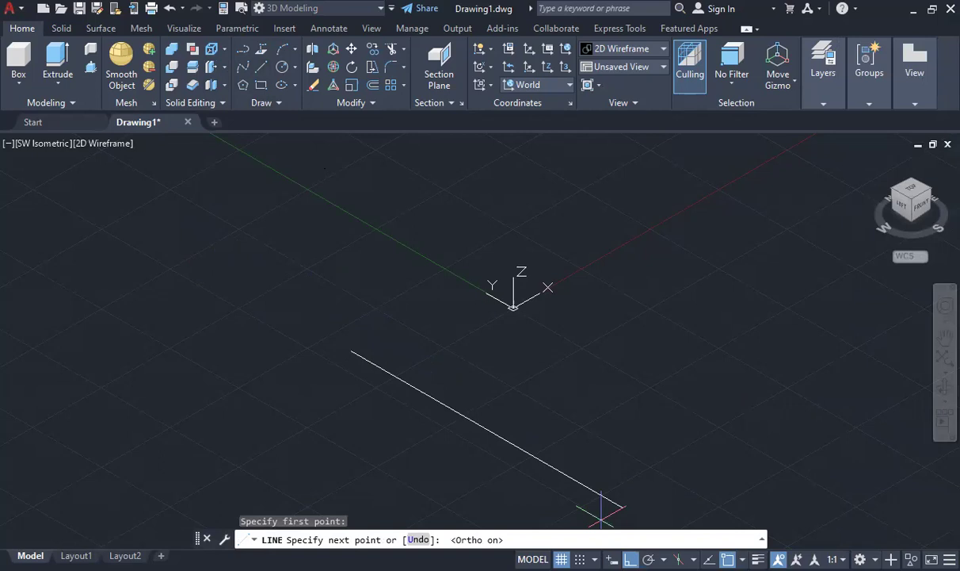
left_click(229, 280)
key("Escape")
left_click(317, 329)
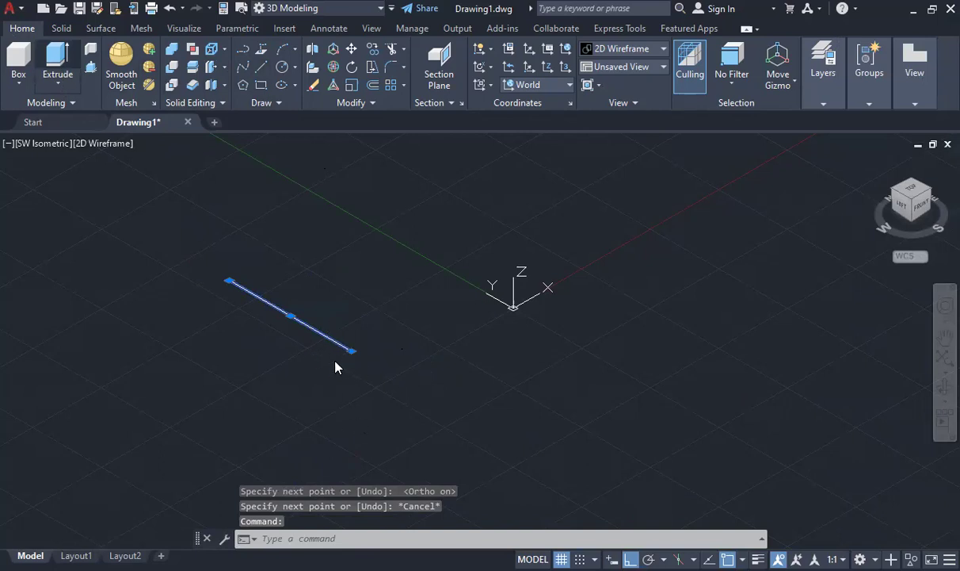
left_click(57, 60)
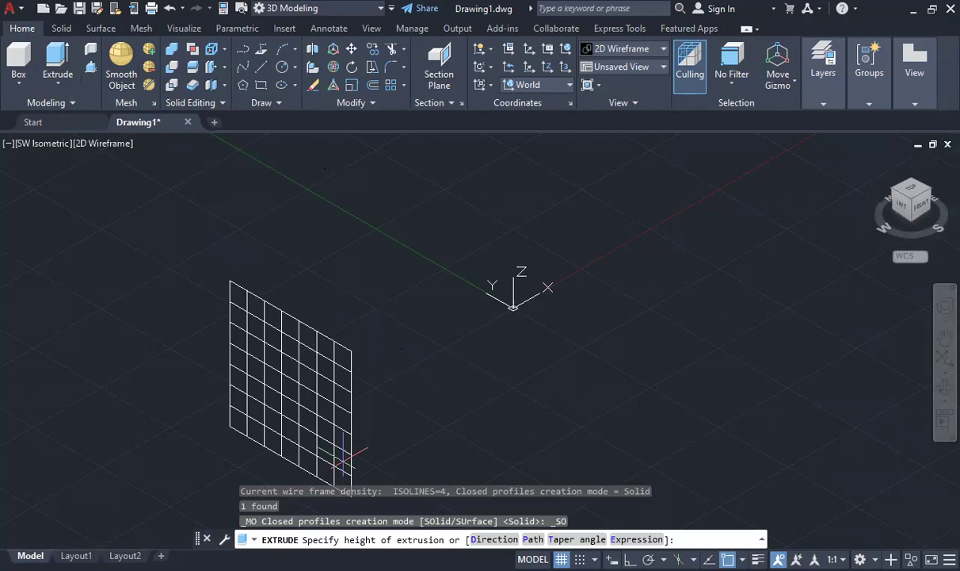
key("Return")
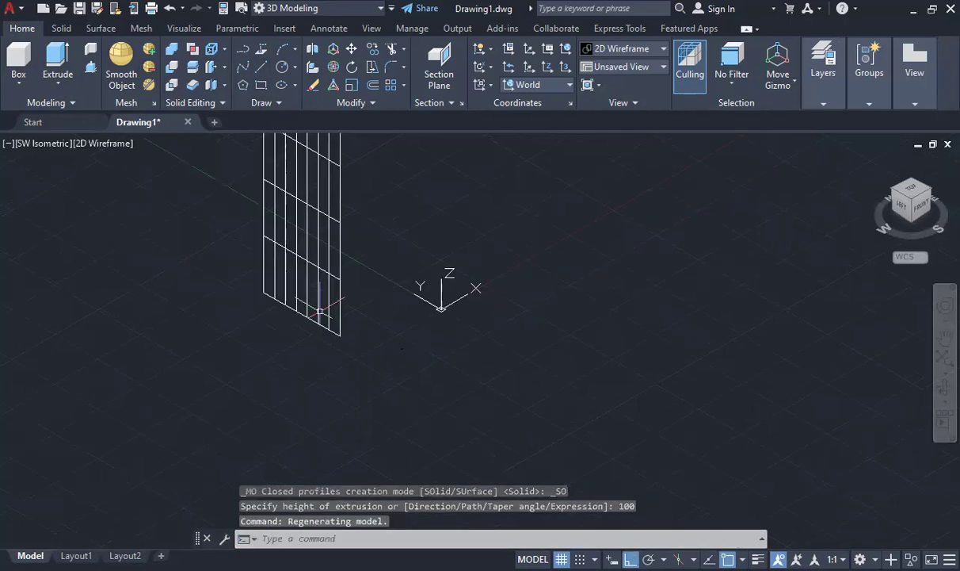
scroll(320, 311, "down", 3)
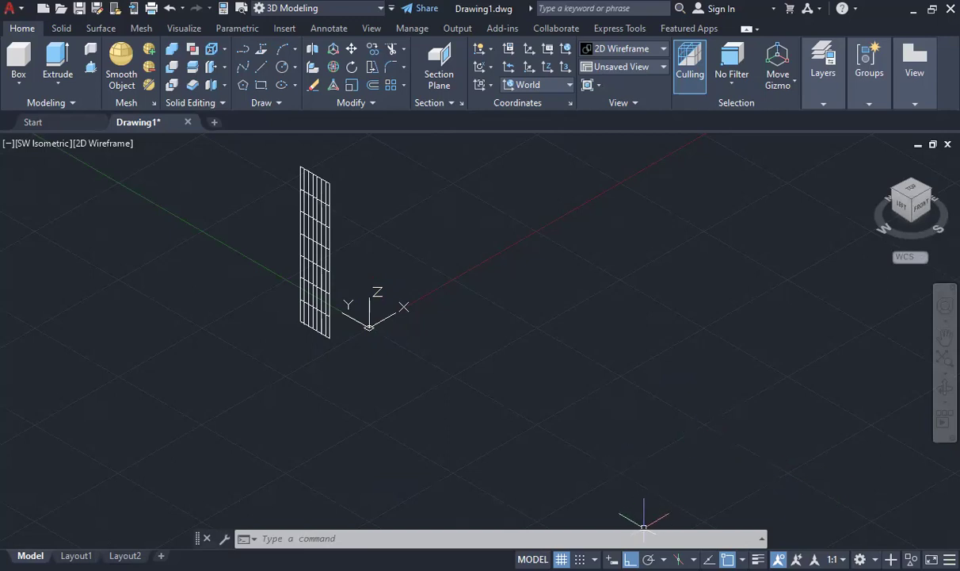
- Turn on Dynamic Input and extrude a second line 100 units
left_click(612, 558)
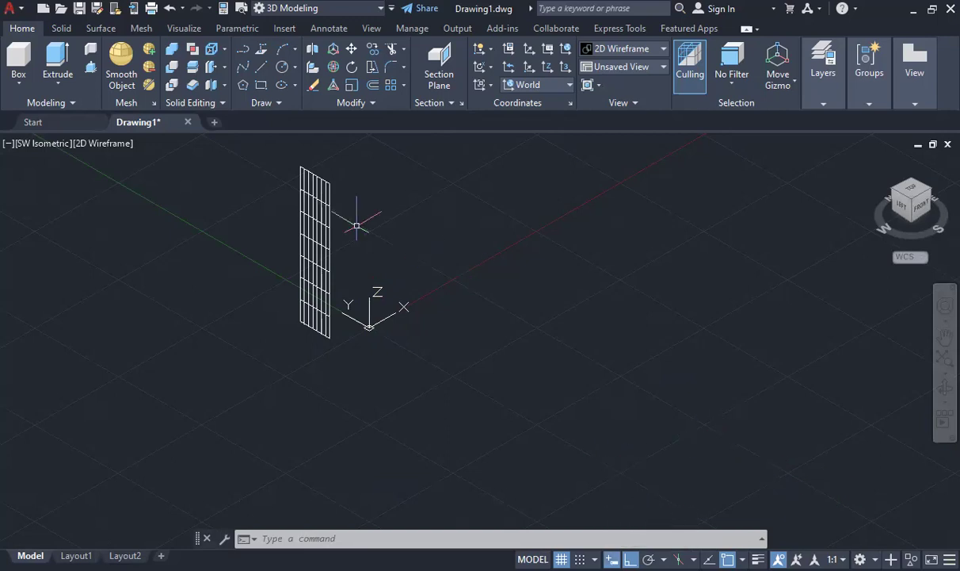
left_click(261, 67)
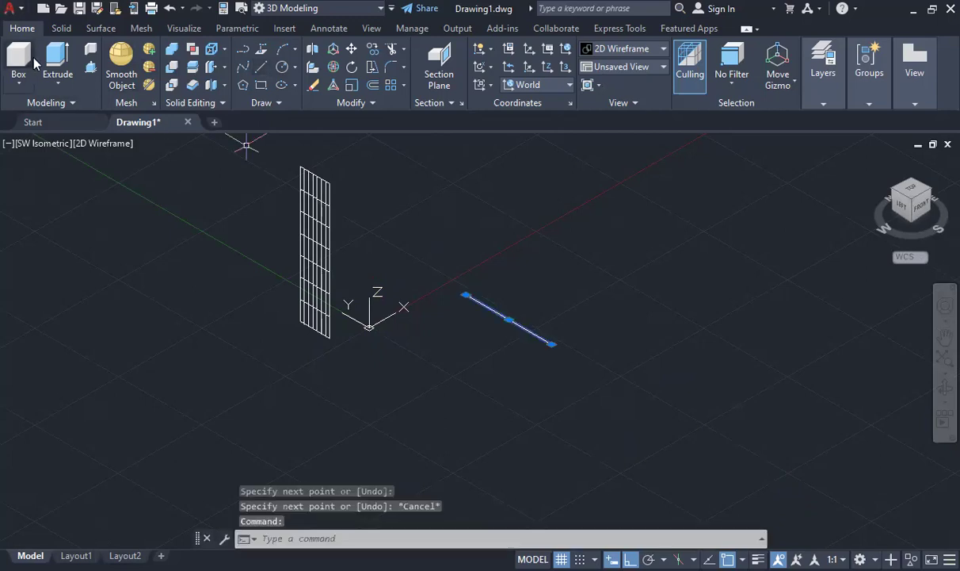
left_click(66, 59)
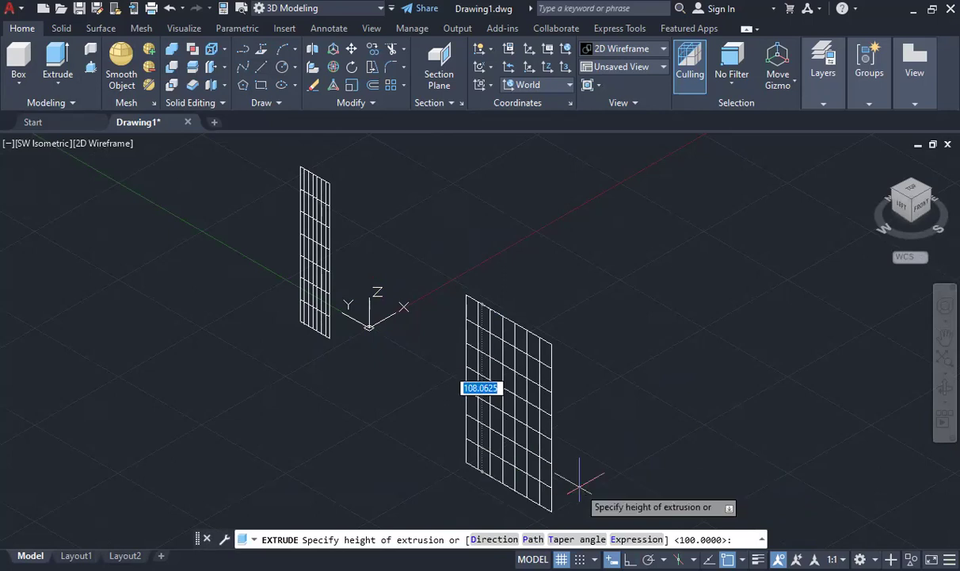
type("100")
key("Return")
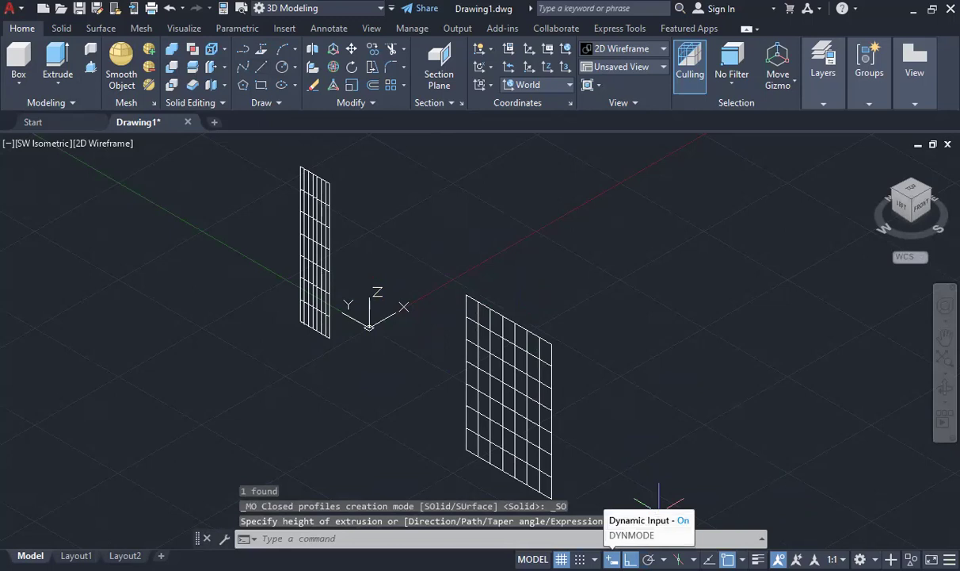
- Delete the second surface's edge and begin a selection window over the remaining surface
left_click(523, 326)
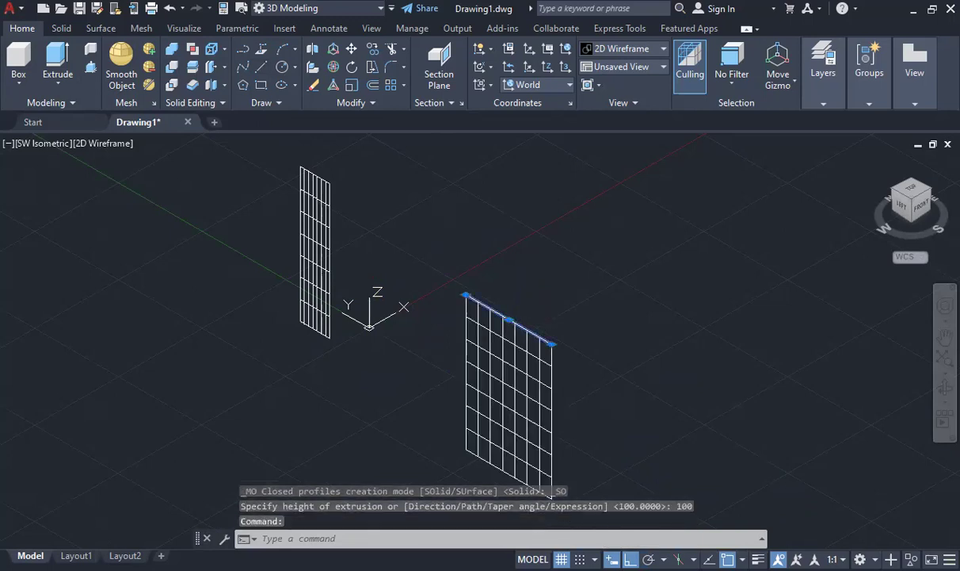
key("Delete")
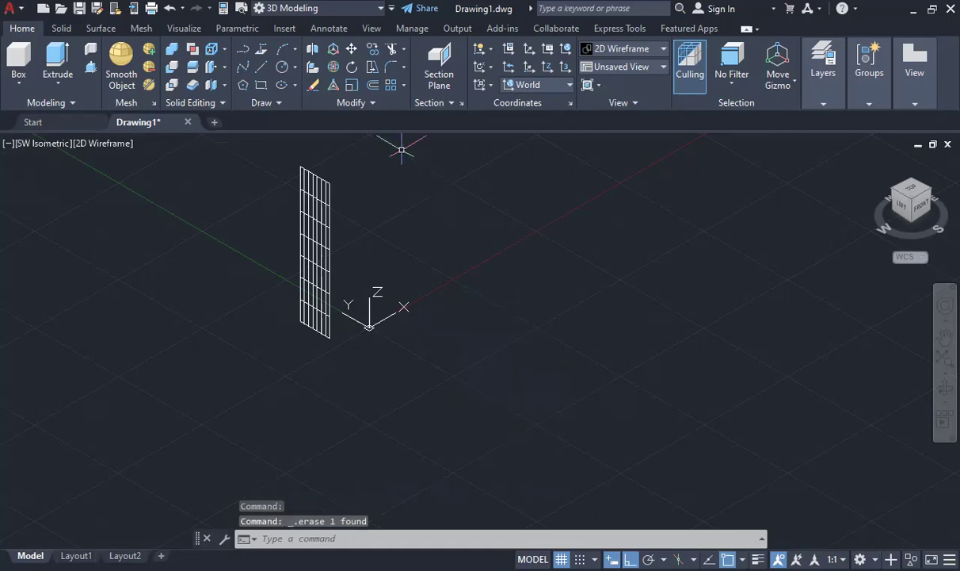
left_click(399, 147)
- Erase the remaining surface and turn Ortho off
left_click(197, 378)
key("Delete")
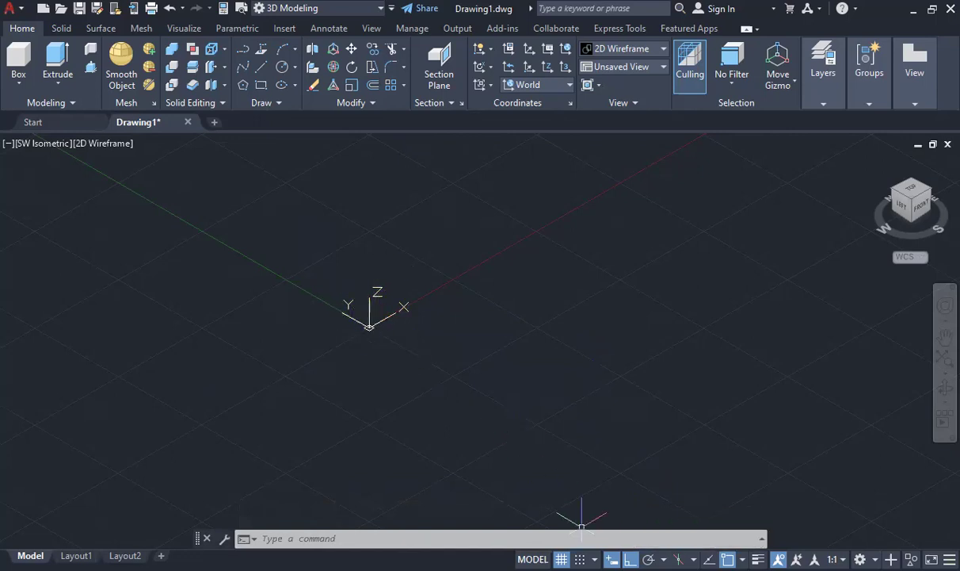
key("F8")
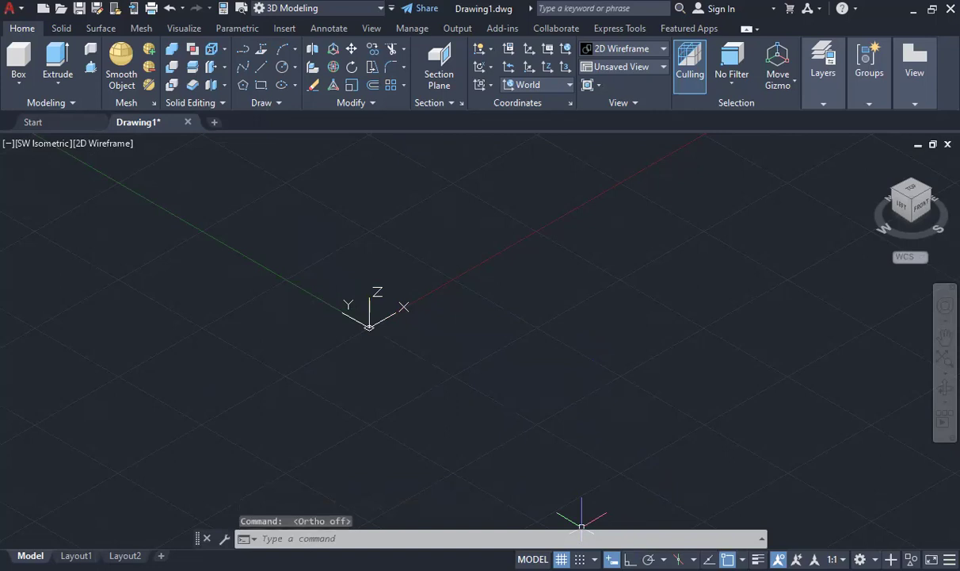
- Drag the UCS icon's Y axis to a new direction
left_click(368, 310)
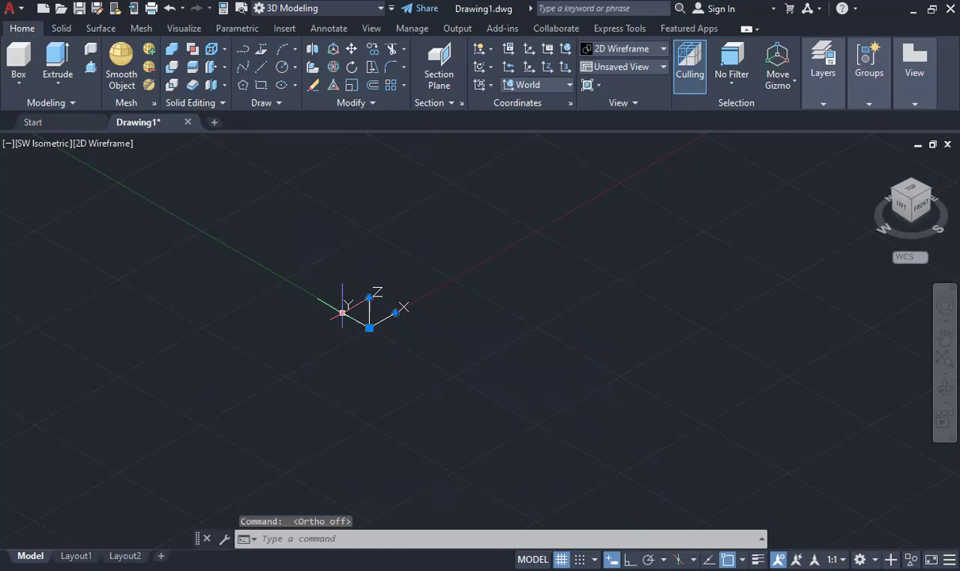
left_click(343, 312)
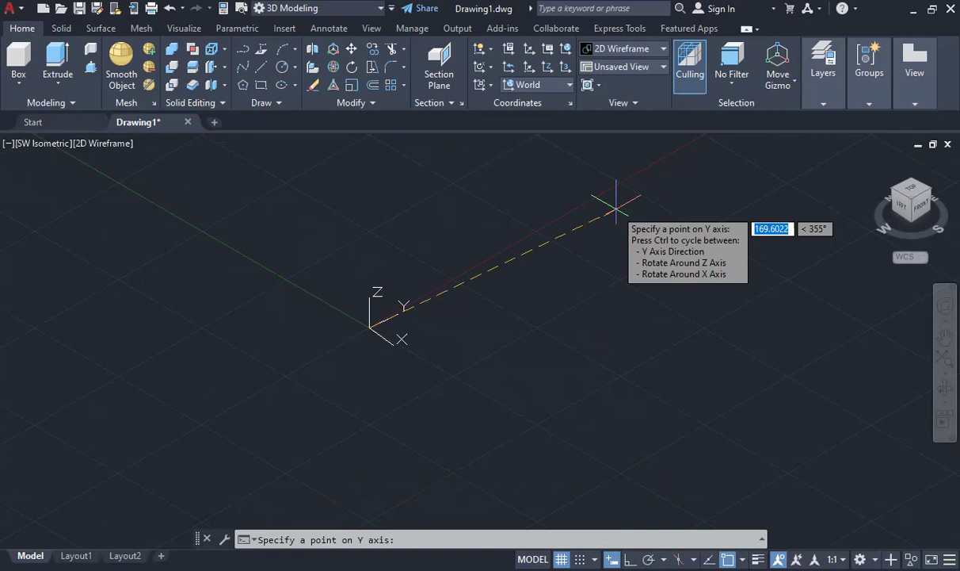
left_click(615, 209)
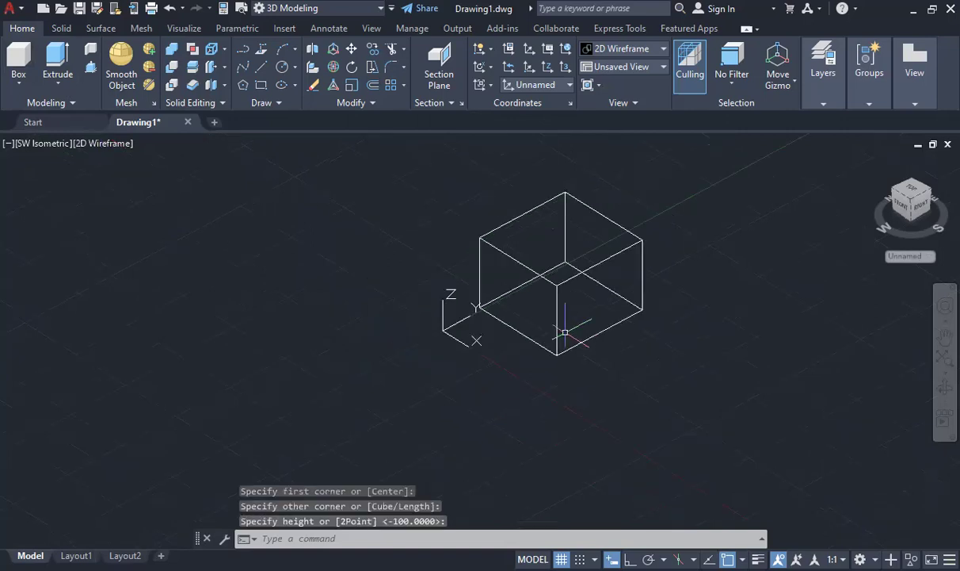
- Finish the box at height 100, reset the UCS to World, and view from Top
left_click(554, 274)
scroll(562, 270, "down", 3)
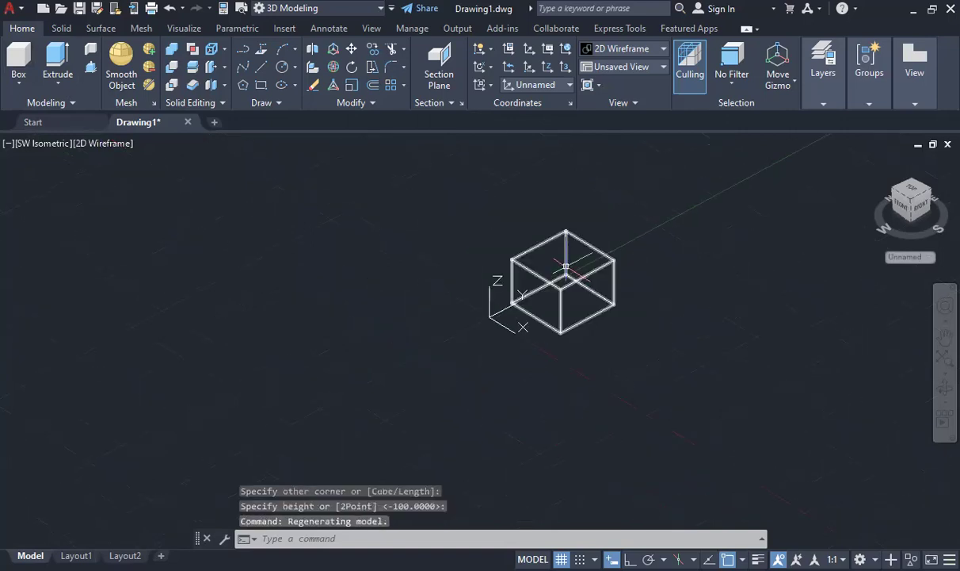
scroll(564, 262, "up", 4)
left_click(547, 50)
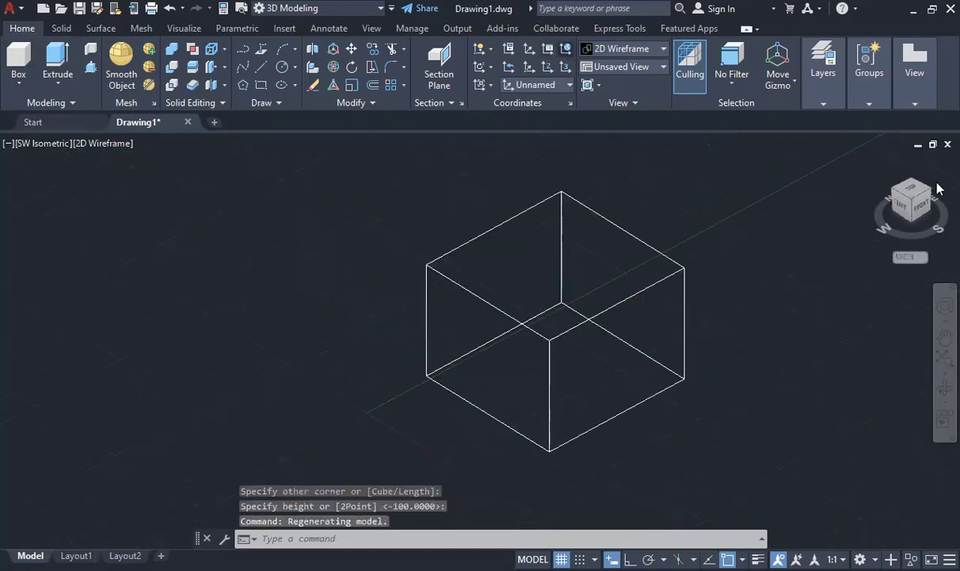
left_click(914, 188)
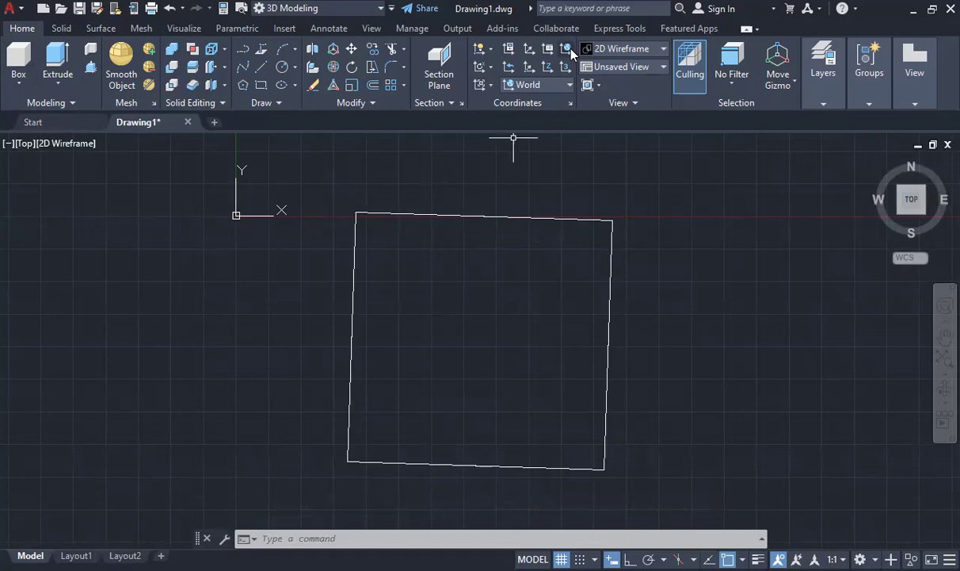
- Undo the box and UCS changes and switch back to the marking scheme PDF
key("ctrl+z")
key("ctrl+z")
key("ctrl+z")
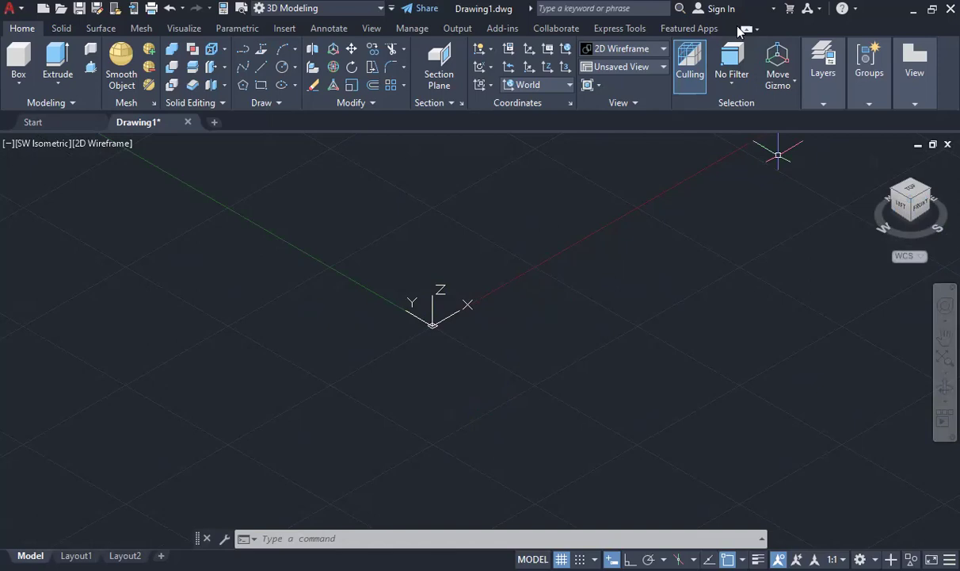
key("alt+Tab")
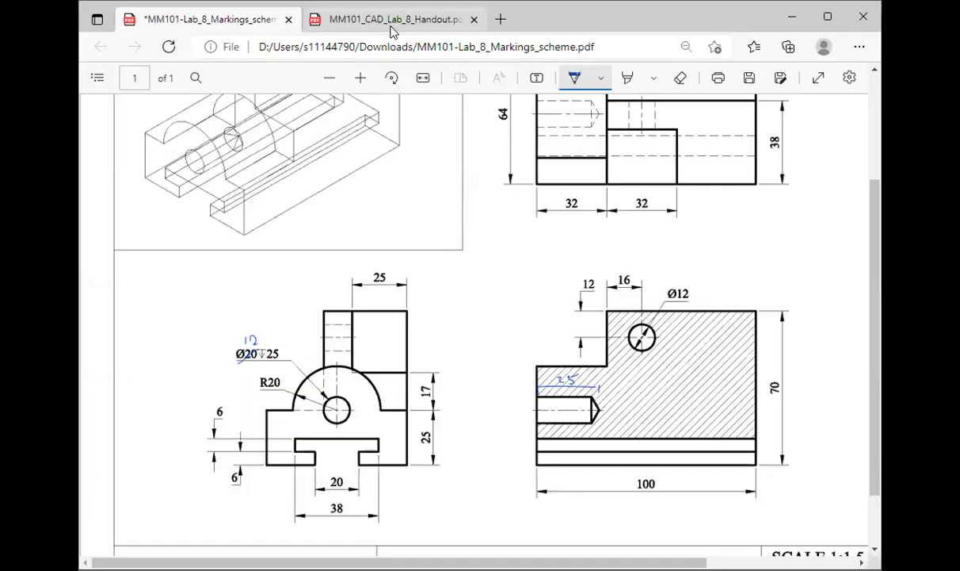
- In the lab handout, ink leader lines numbering the boss, slotted base and slot 1 to 4
left_click(370, 24)
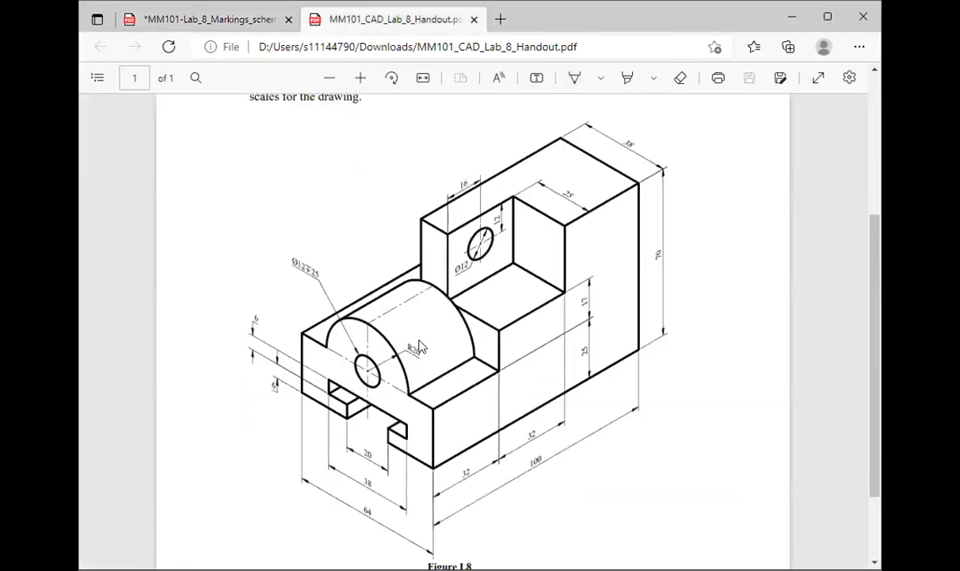
left_click(574, 78)
mouse_move(398, 318)
left_mouse_down()
mouse_move(319, 242)
mouse_move(309, 259)
left_mouse_up()
left_click_drag(316, 370, 229, 306)
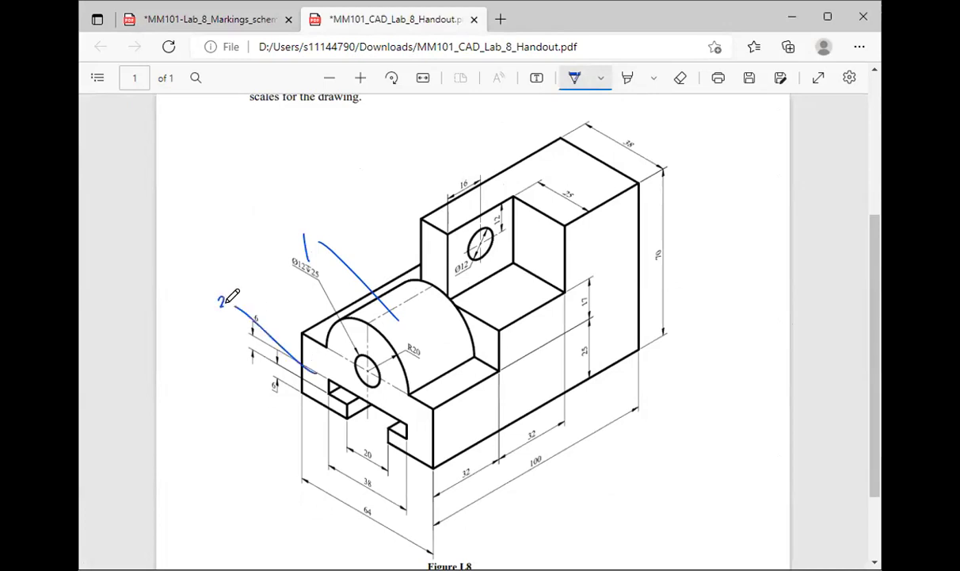
left_click_drag(367, 421, 330, 515)
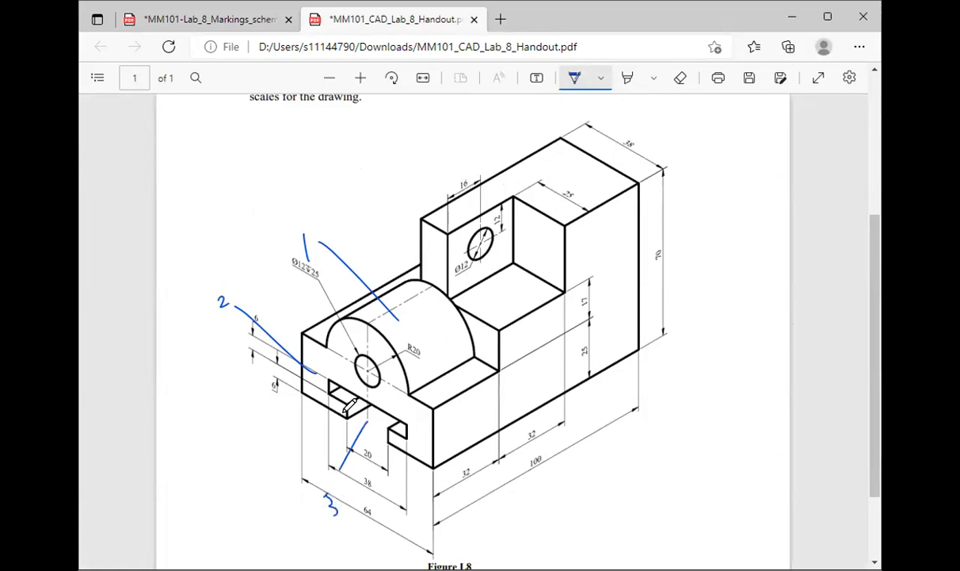
left_click_drag(342, 393, 284, 418)
left_click_drag(279, 413, 281, 449)
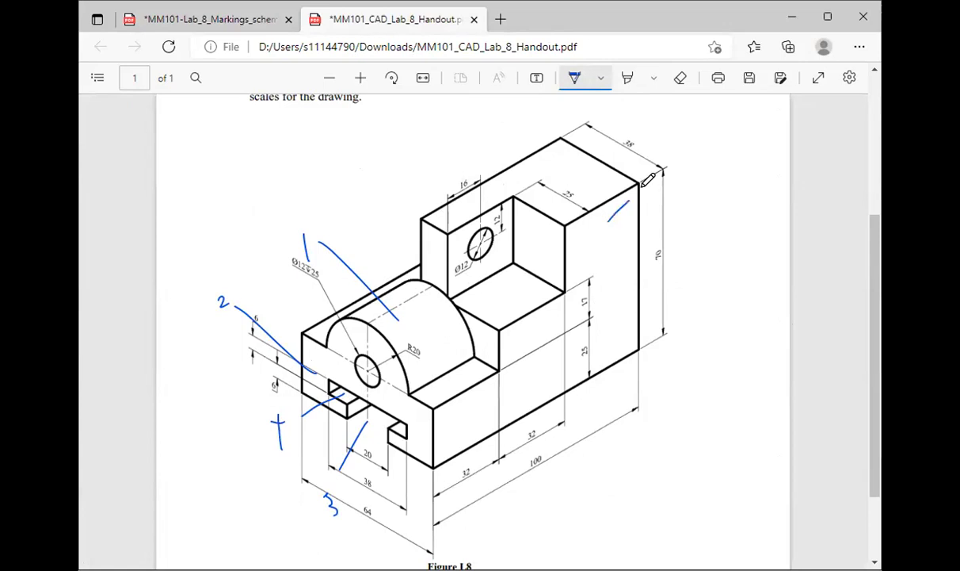
- Mark the tall upright and its hole face, labelling them 5 and 6
mouse_move(607, 222)
left_mouse_down()
mouse_move(680, 177)
mouse_move(691, 195)
mouse_move(699, 172)
left_mouse_up()
left_click_drag(526, 234, 486, 173)
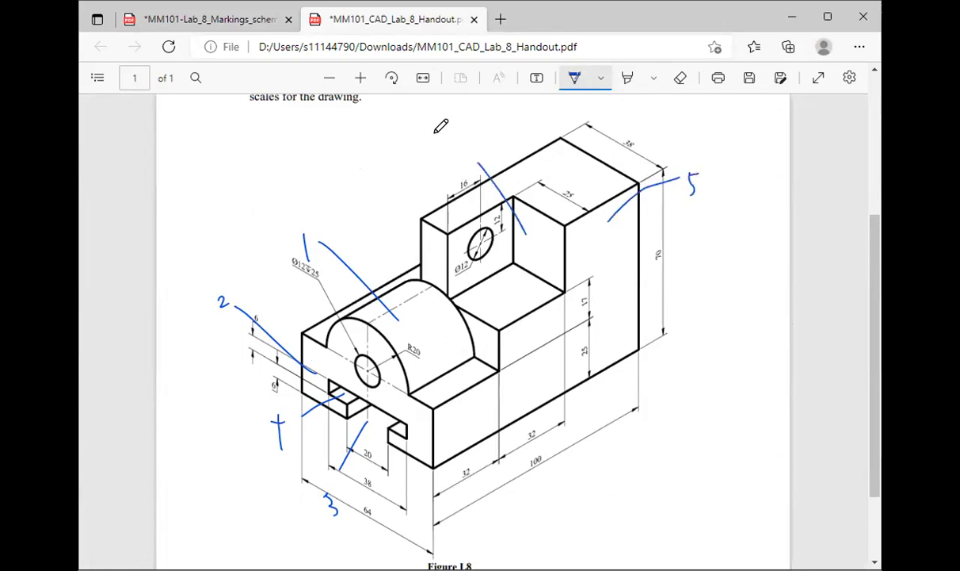
left_click_drag(442, 128, 448, 145)
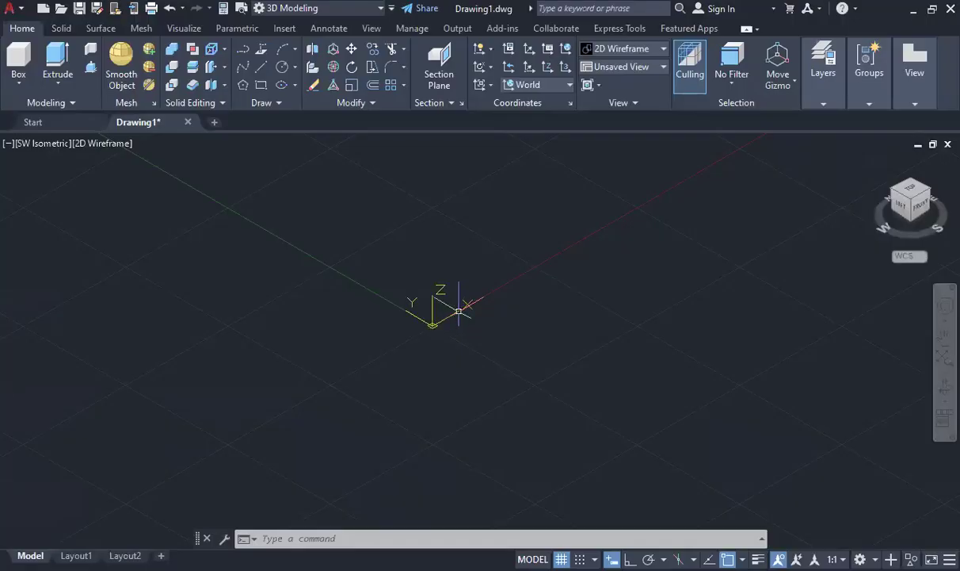
- Define a new UCS with a picked origin and X-axis direction, Ortho on
type("u")
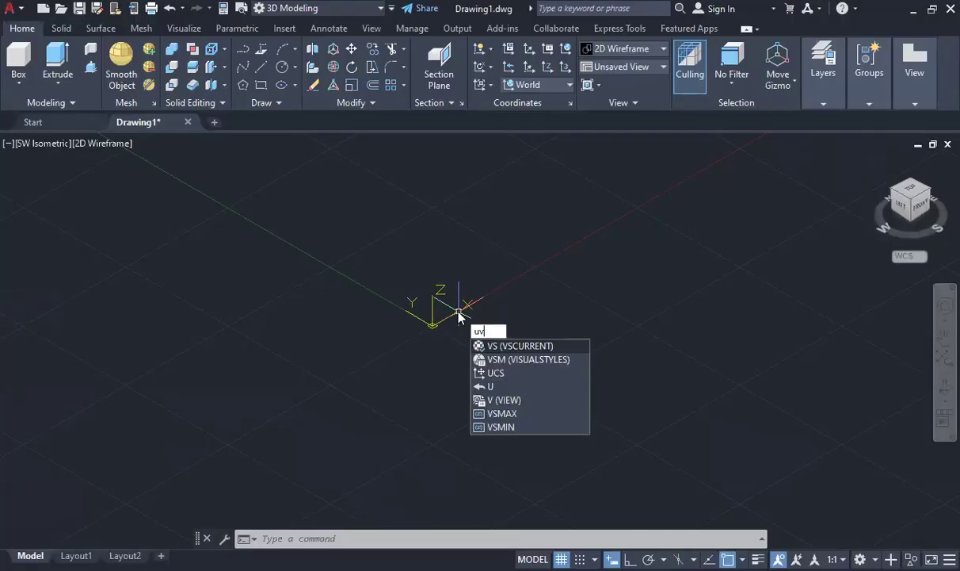
type("cs")
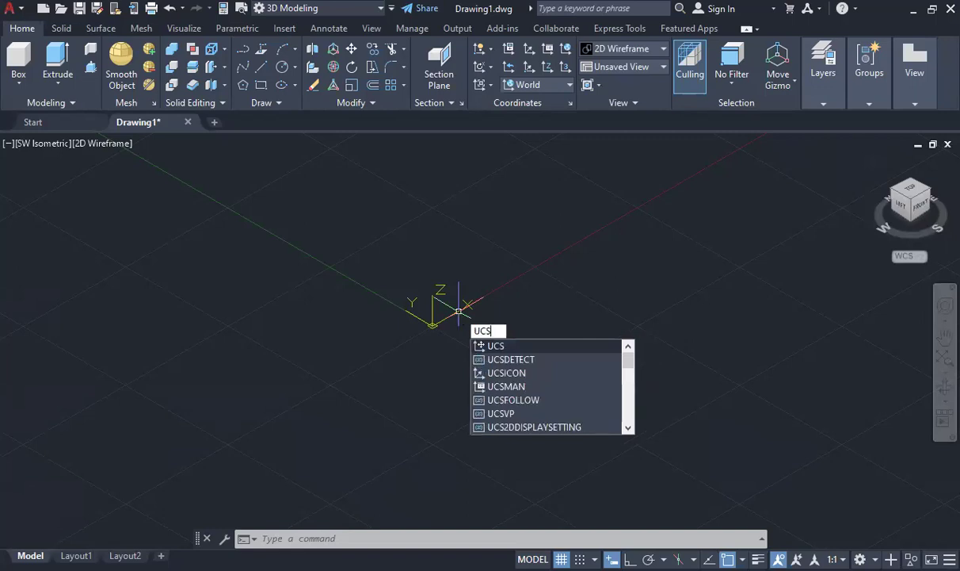
key("Return")
left_click(459, 311)
key("F8")
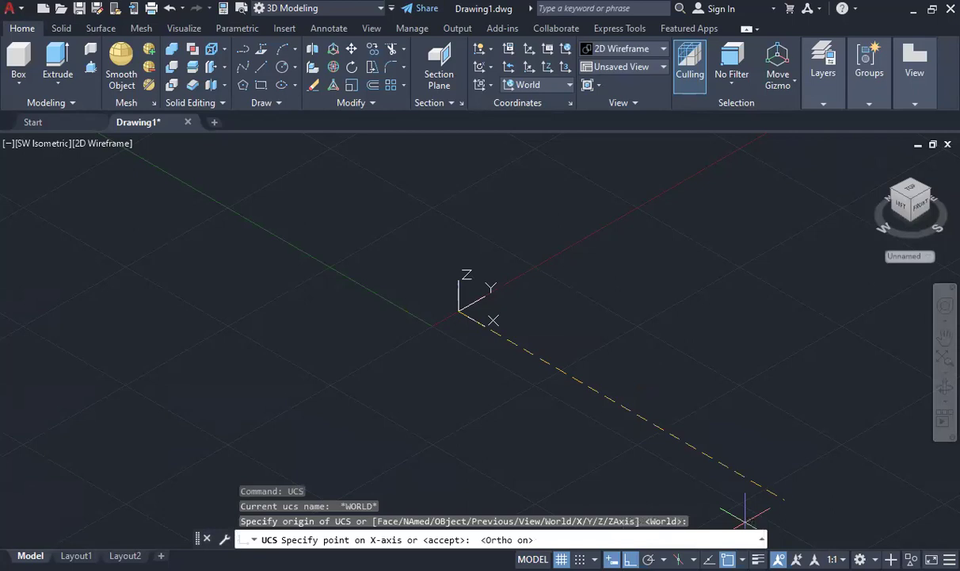
left_click(745, 519)
key("Return")
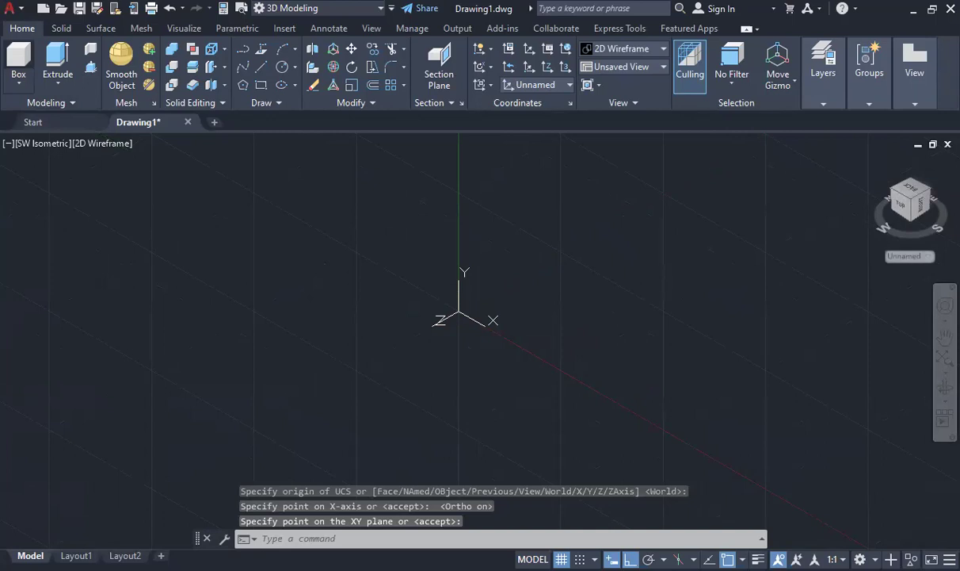
- Build a 64 × 25 × 100 box from a picked corner, then return to the handout
left_click(19, 63)
left_click(551, 314)
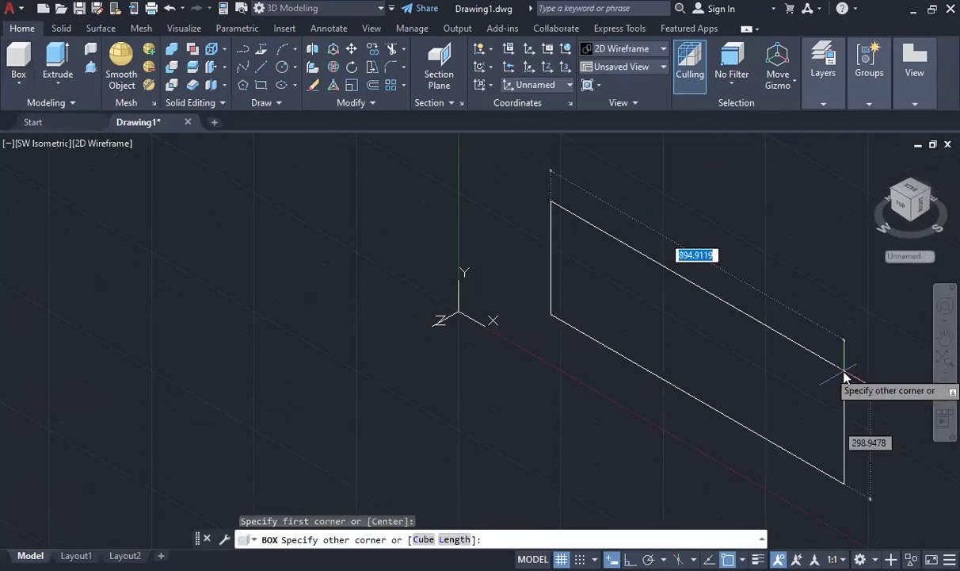
type("65")
key("BackSpace")
type("4")
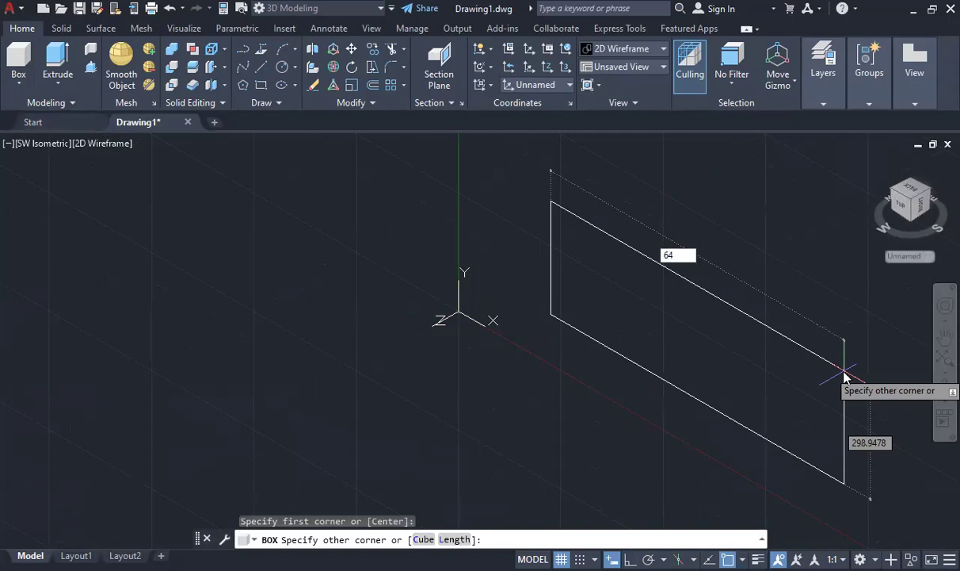
key("Tab")
type("25")
key("Return")
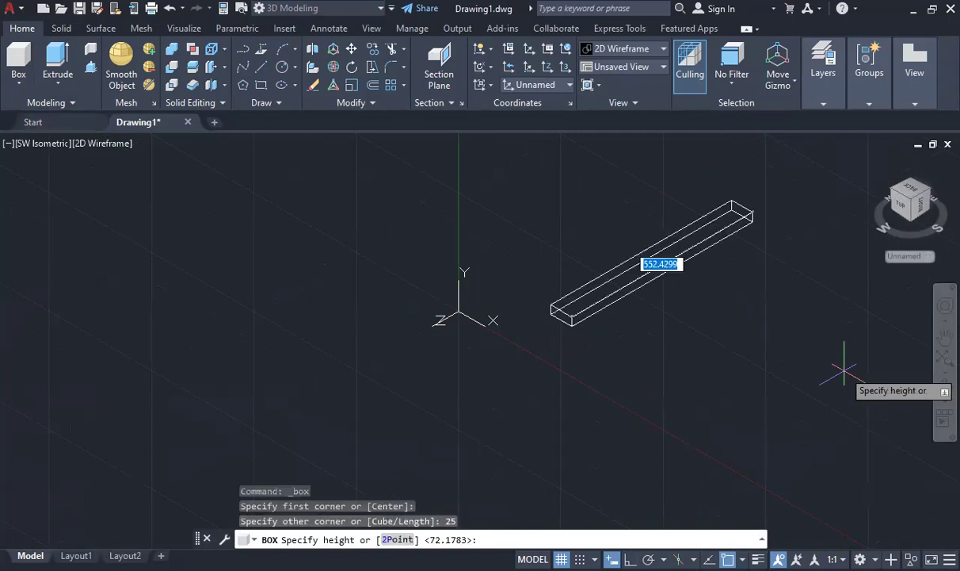
type("100")
key("Return")
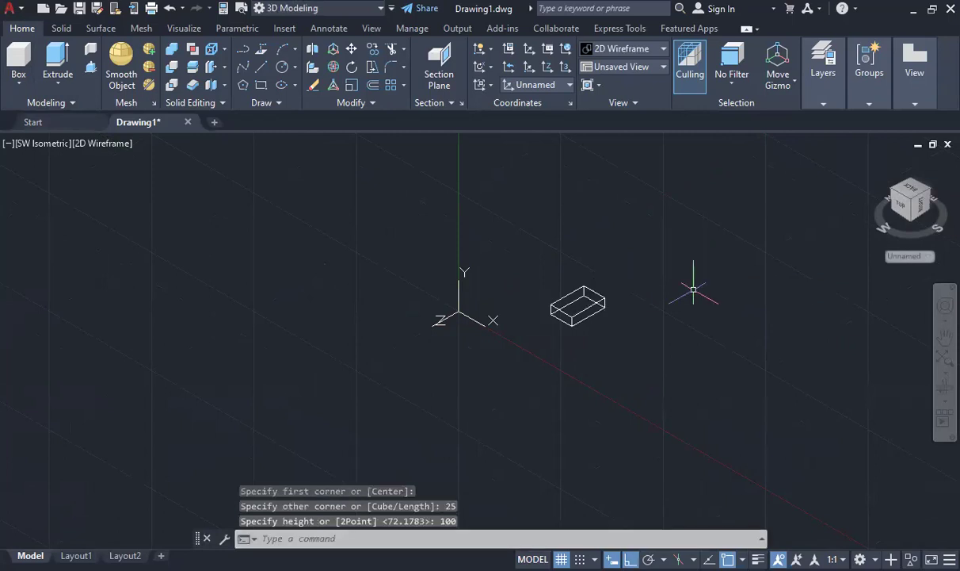
scroll(523, 321, "up", 2)
scroll(552, 317, "up", 4)
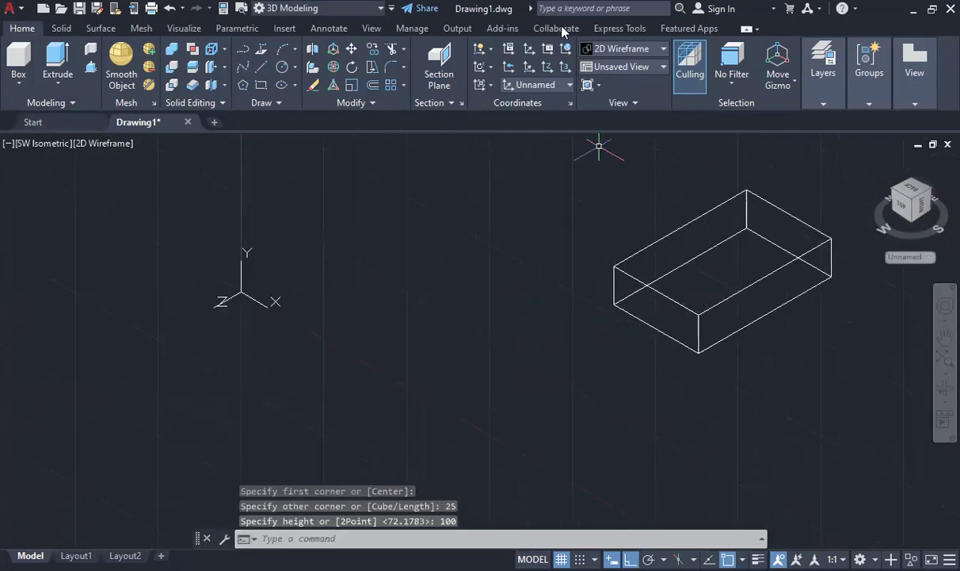
key("alt+Tab")
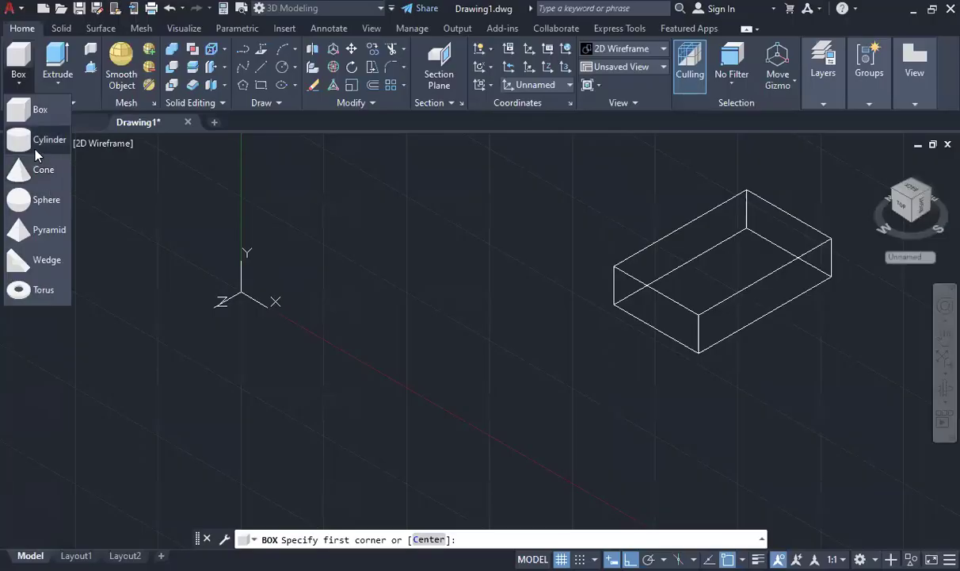
- Choose Cylinder from the Box flyout to start the radius 20 cylinder
left_click(47, 140)
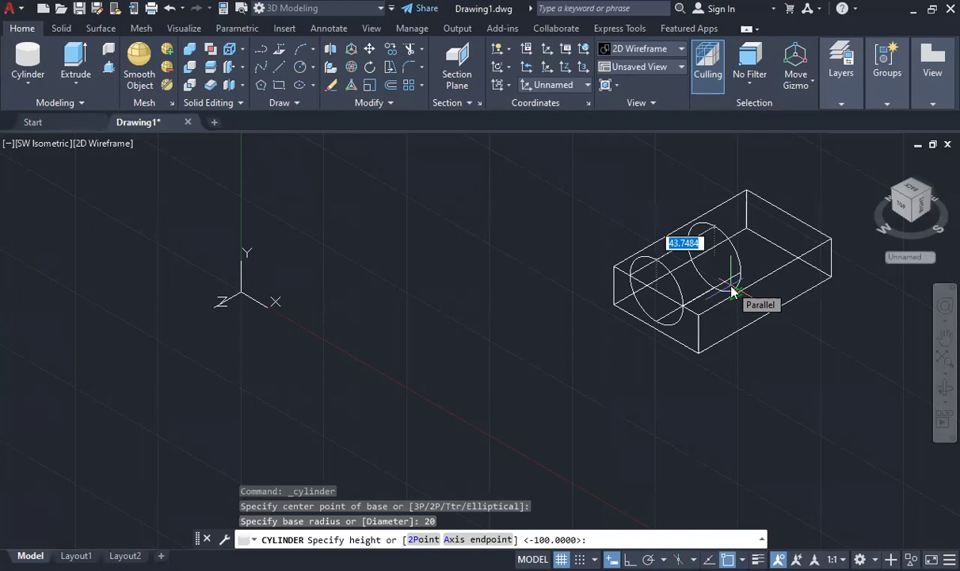
- Give the radius-20 cylinder a depth of 32
type("32")
key("Return")
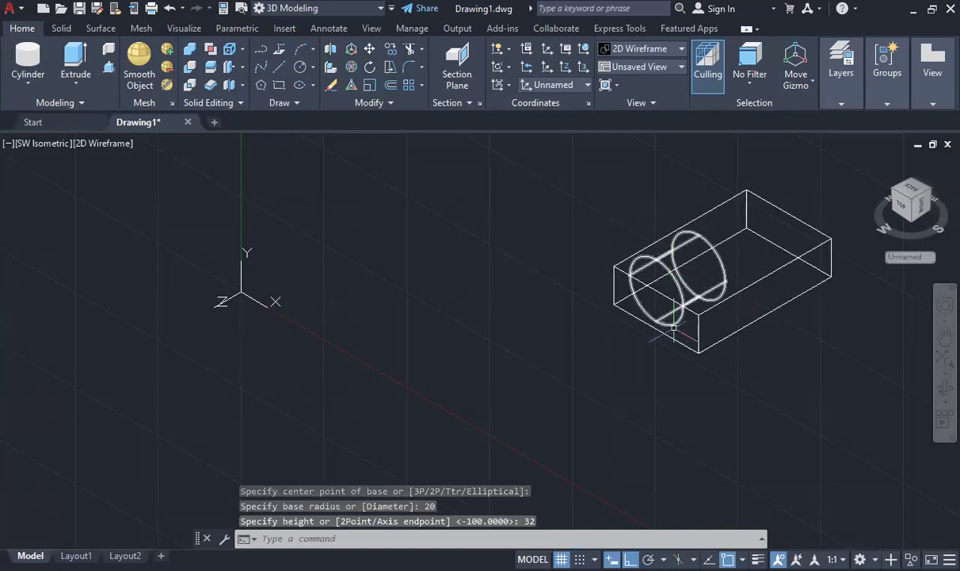
scroll(678, 281, "up", 2)
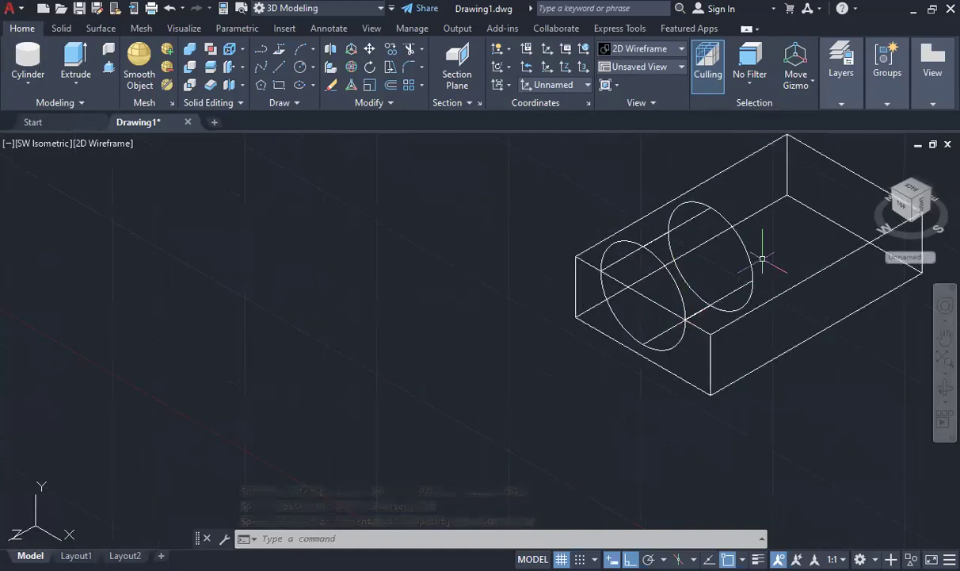
middle_click_drag(369, 311, 455, 317, "shift")
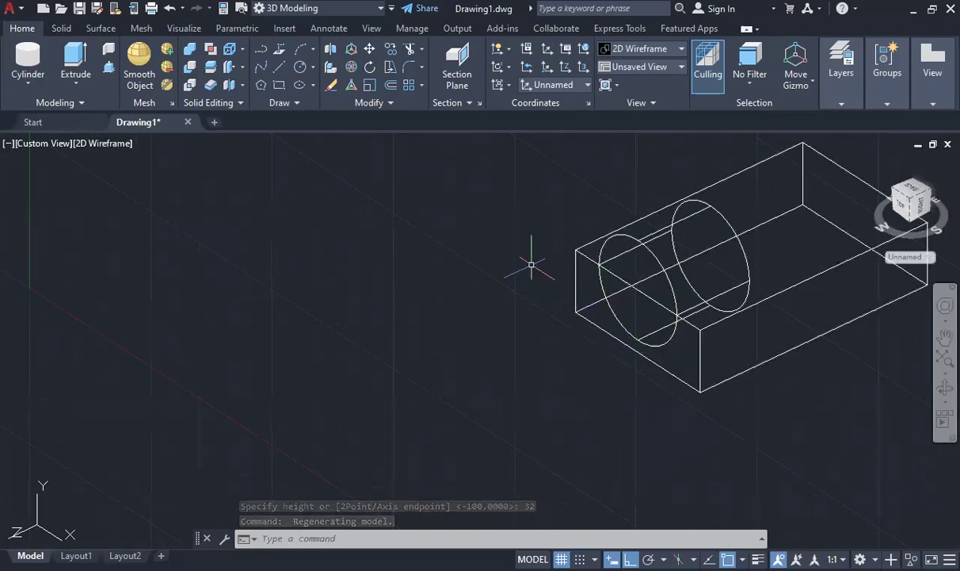
- Union the box and the cylinder into one solid with a rounded boss
type("UNI")
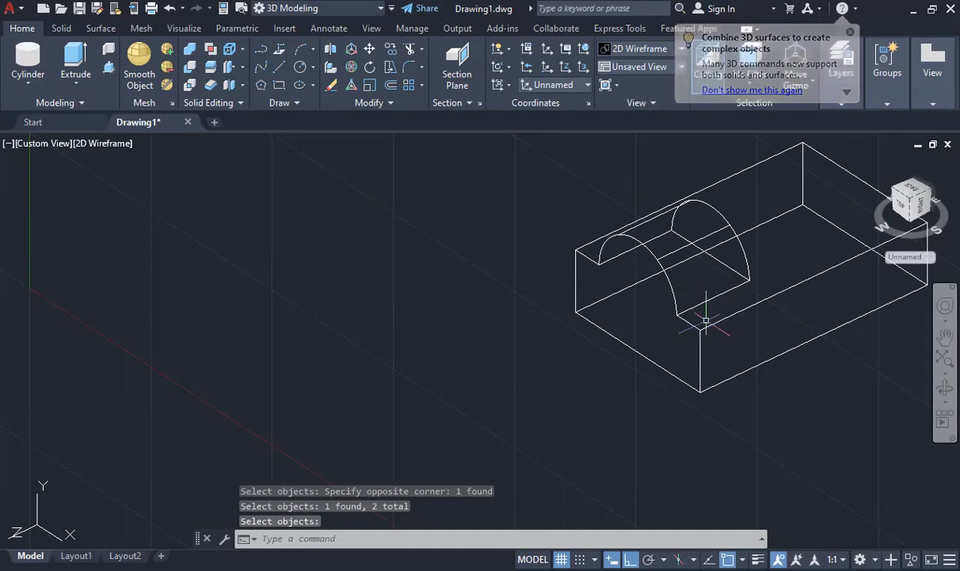
scroll(707, 317, "down", 3)
scroll(761, 278, "up", 3)
key("Return")
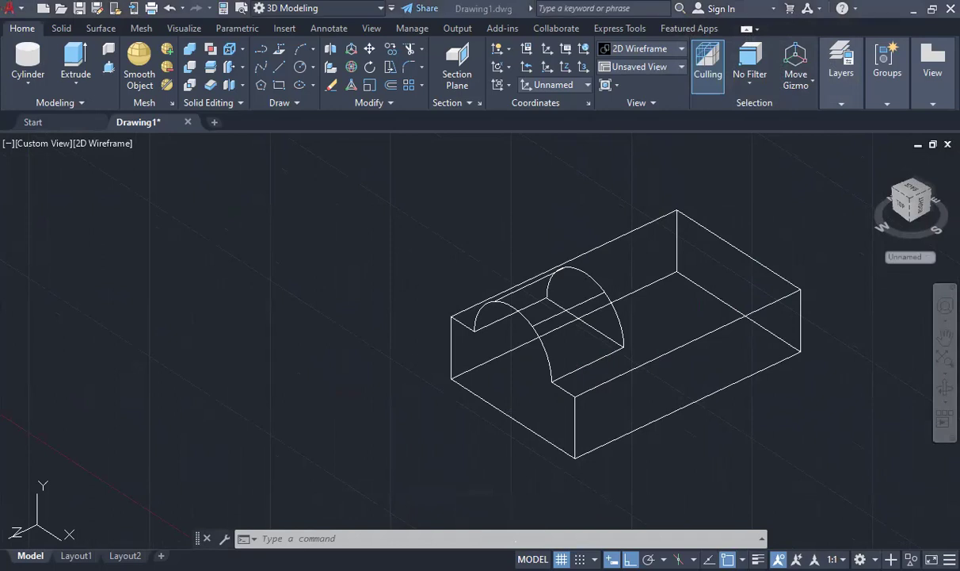
- Check the marked-up handout PDF in Edge, then return to the AutoCAD model
key("alt+Tab")
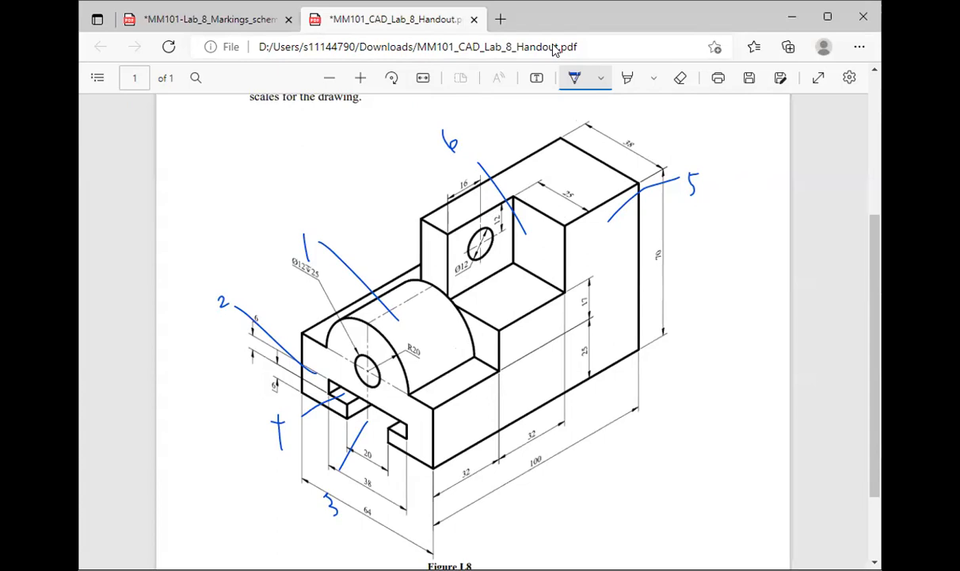
key("alt+Tab")
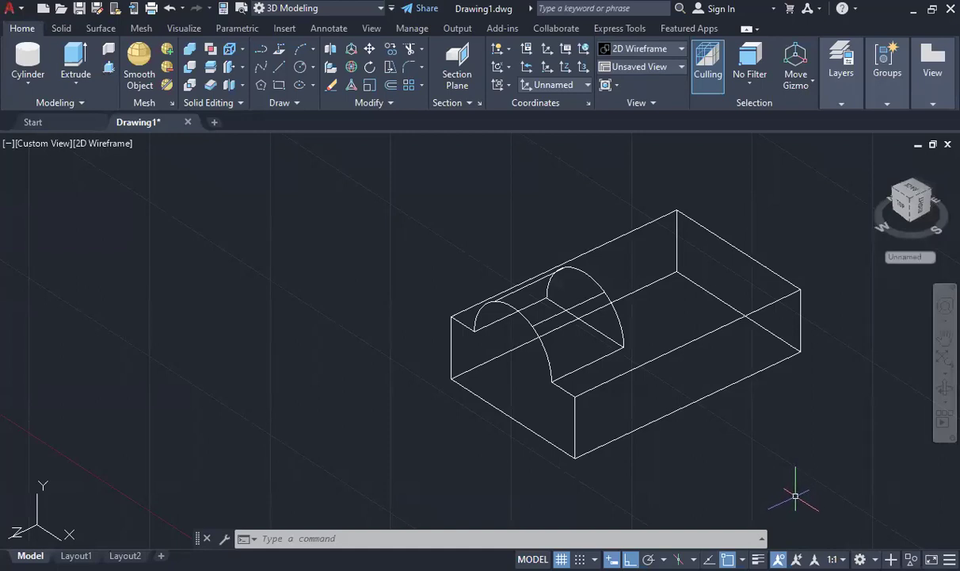
- Draw a 38 by 45 box, 68 high, for the upright
left_click(28, 83)
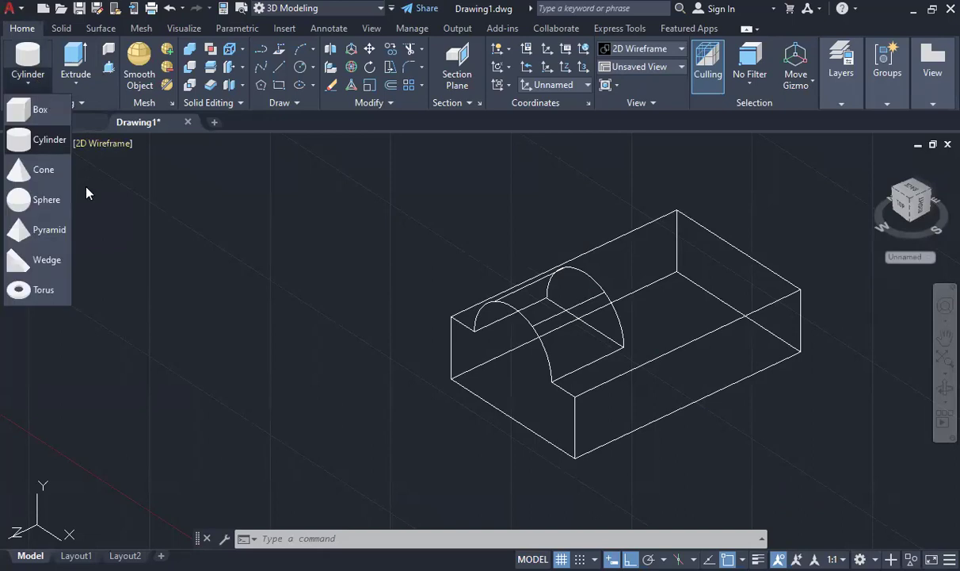
left_click(34, 108)
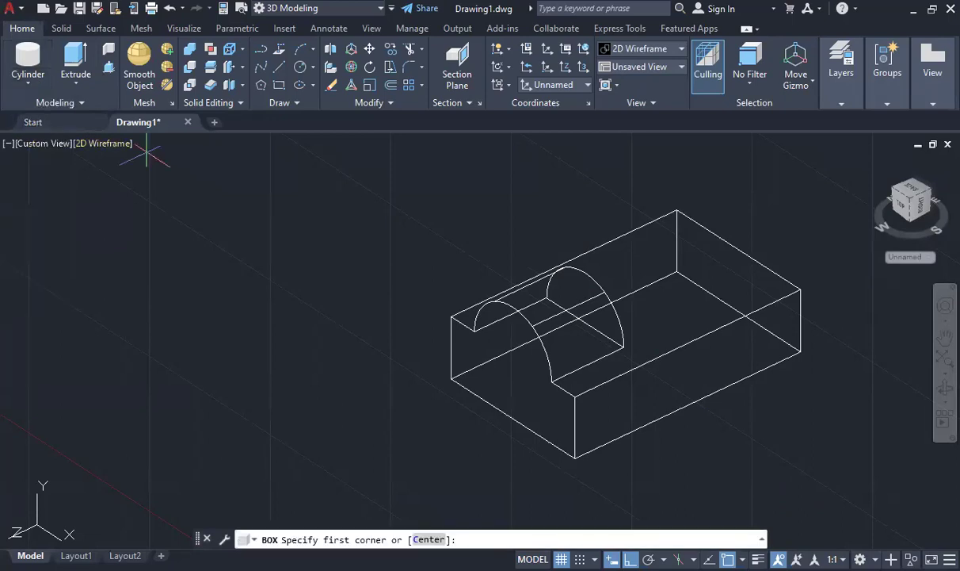
left_click(326, 400)
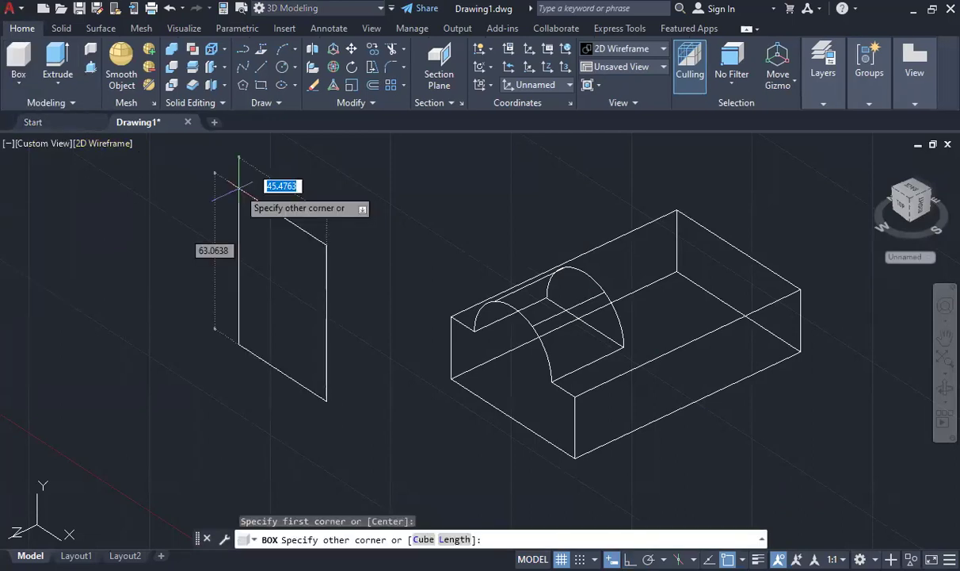
type("38")
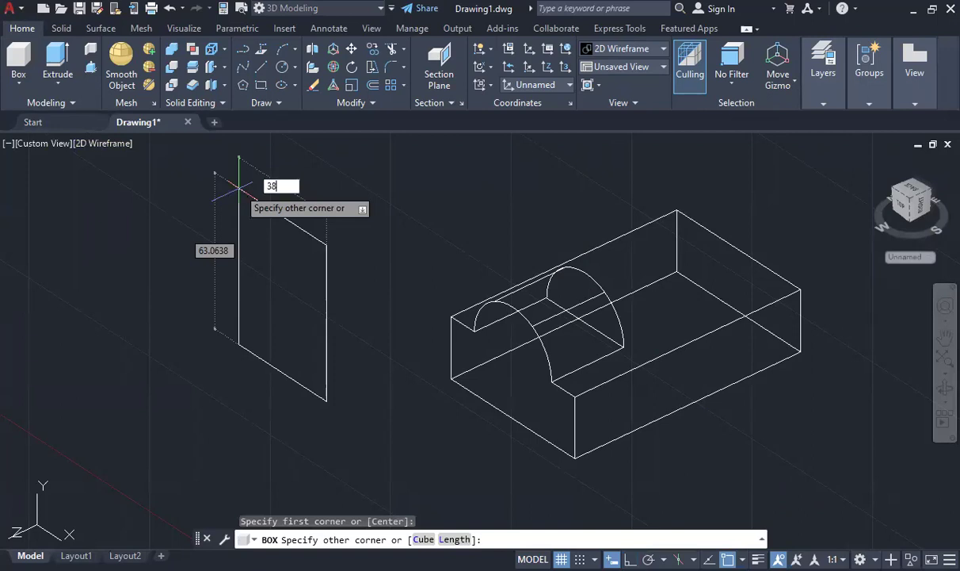
key("Tab")
type("45")
key("Return")
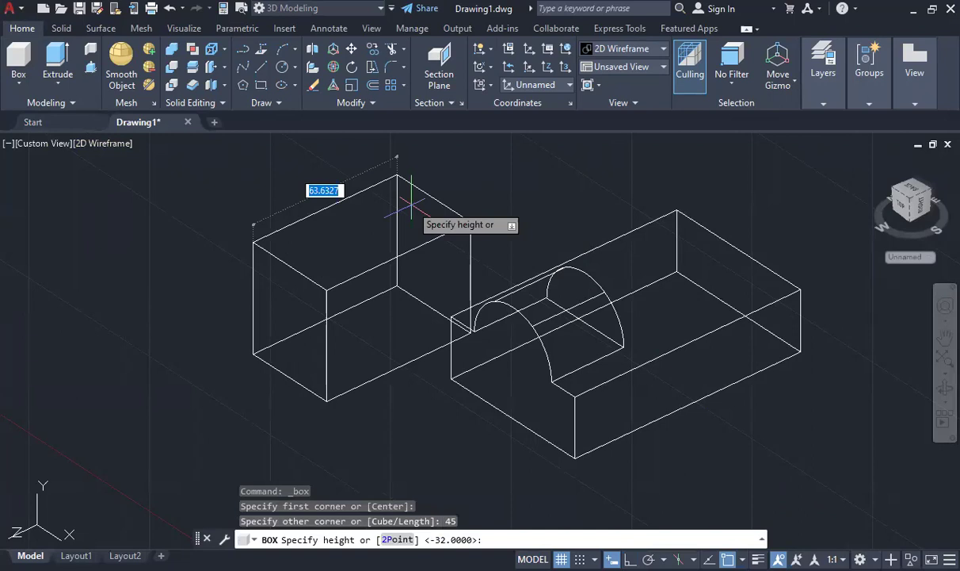
type("68")
key("Return")
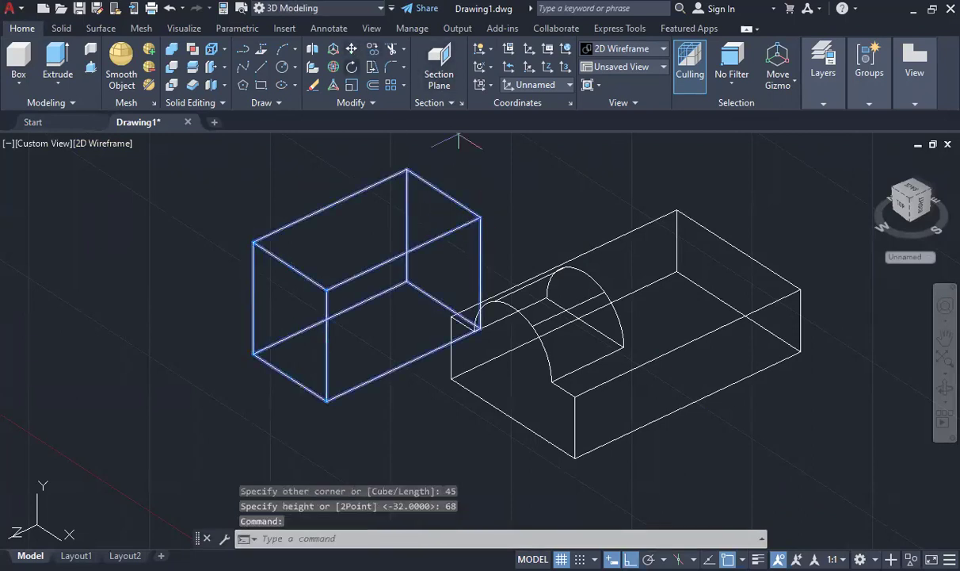
- Move the upright box onto the back of the base and inspect it
key("m")
key("Return")
left_click(481, 216)
scroll(710, 229, "down", 5)
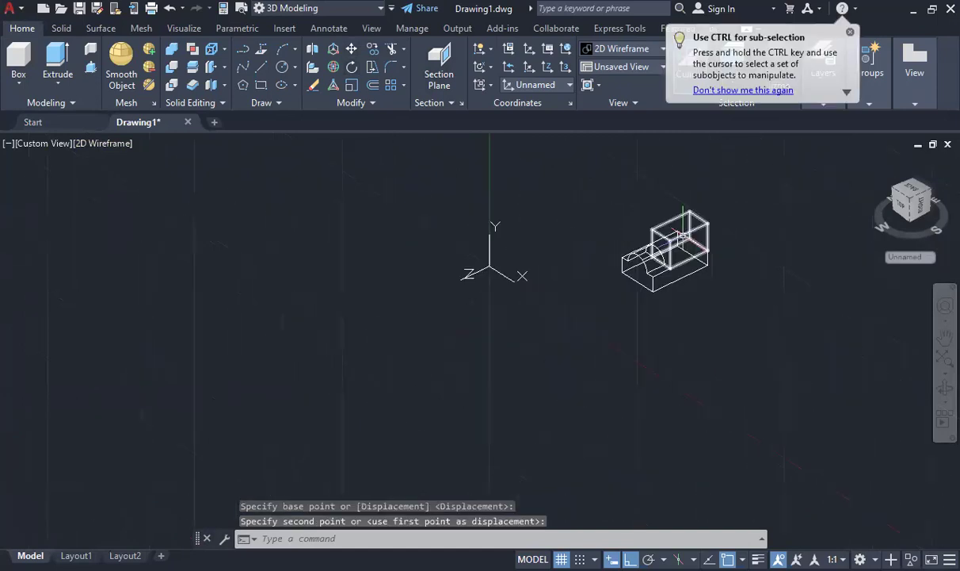
scroll(711, 229, "up", 3)
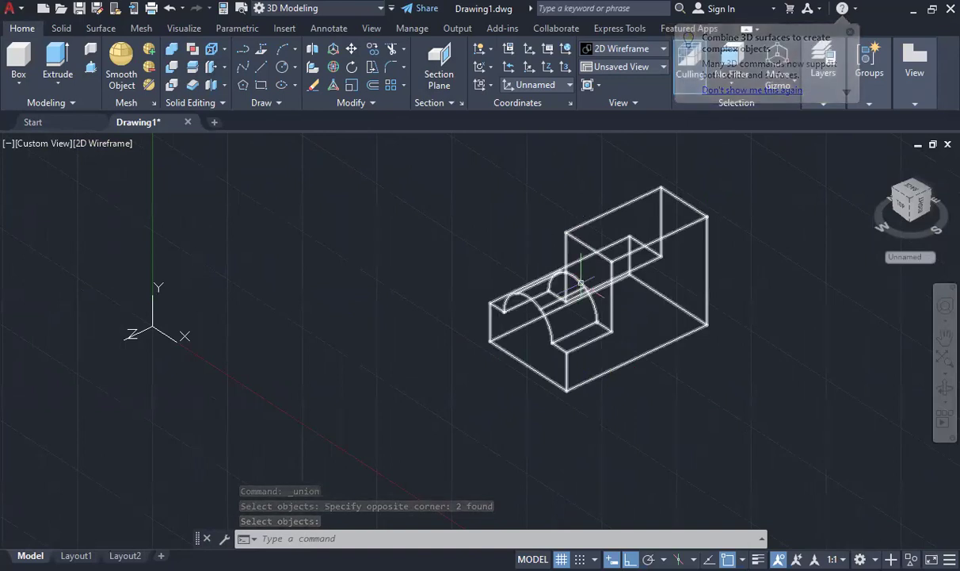
middle_click_drag(582, 325, 578, 360, "shift")
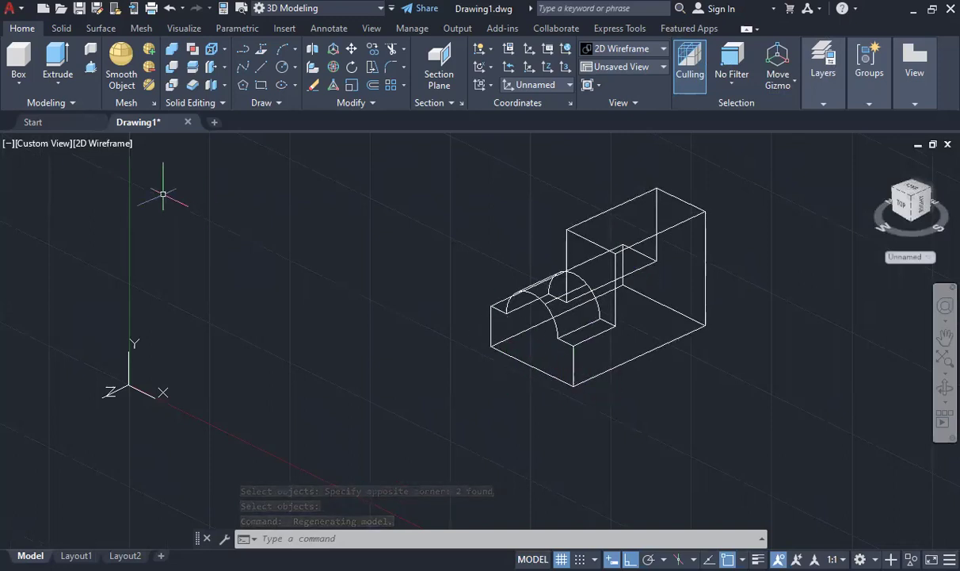
- Draw a 25 by 28 box, 32 high, anchored on the model, then consult the handout
left_click(16, 66)
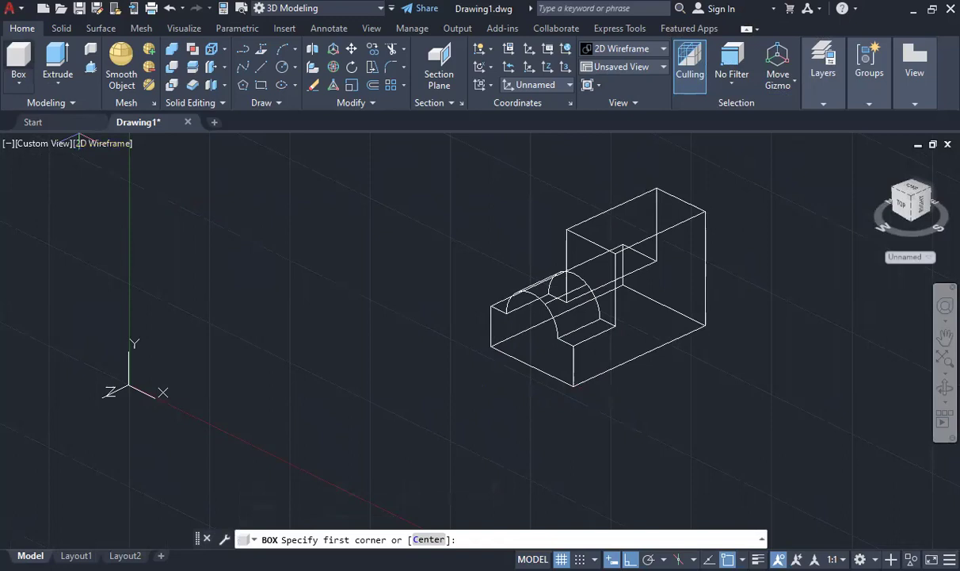
left_click(565, 230)
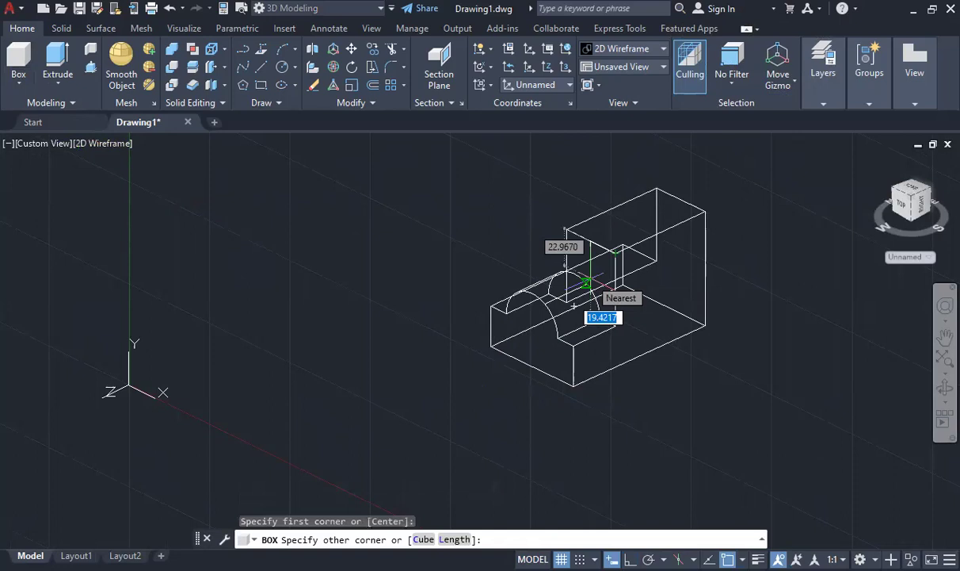
type("25")
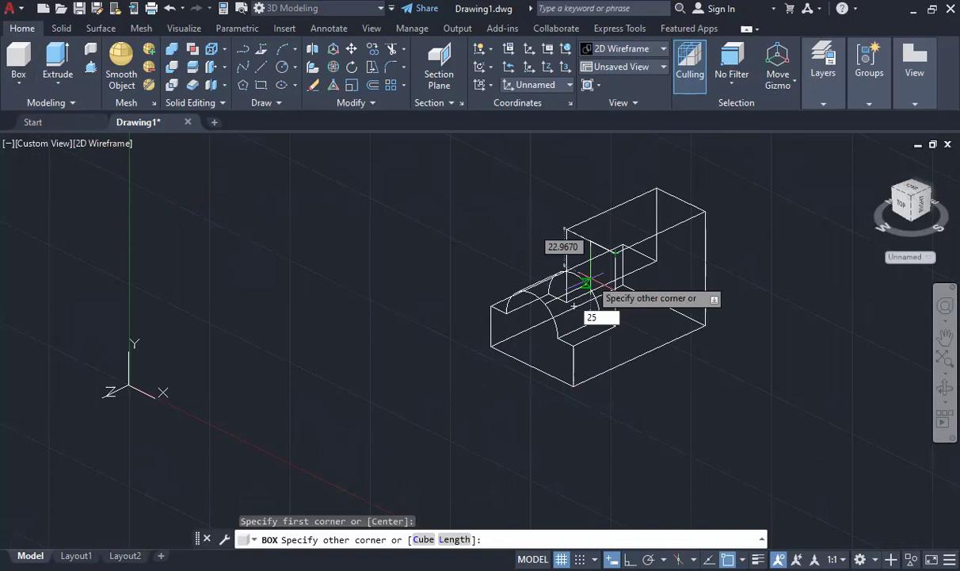
key("Tab")
type("28")
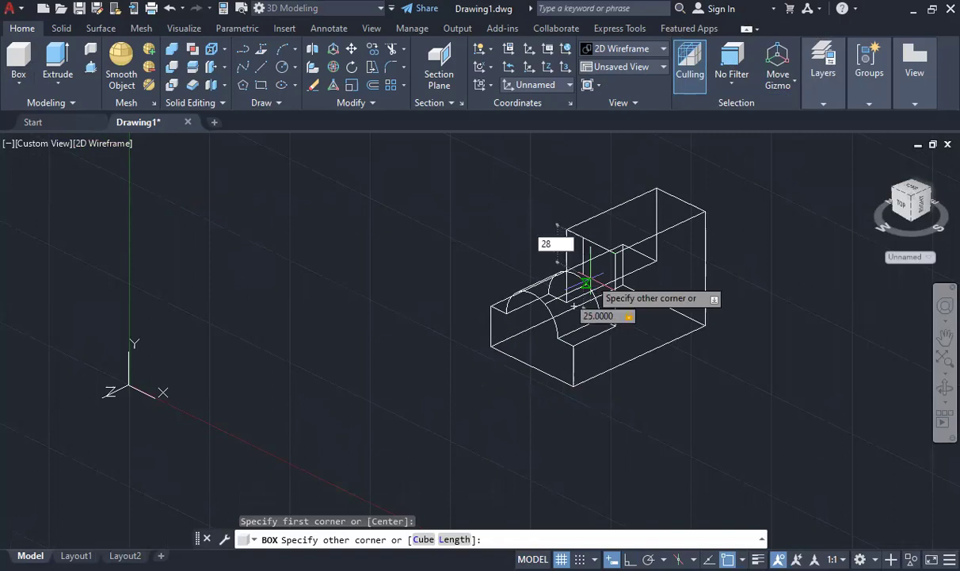
key("Return")
type("32")
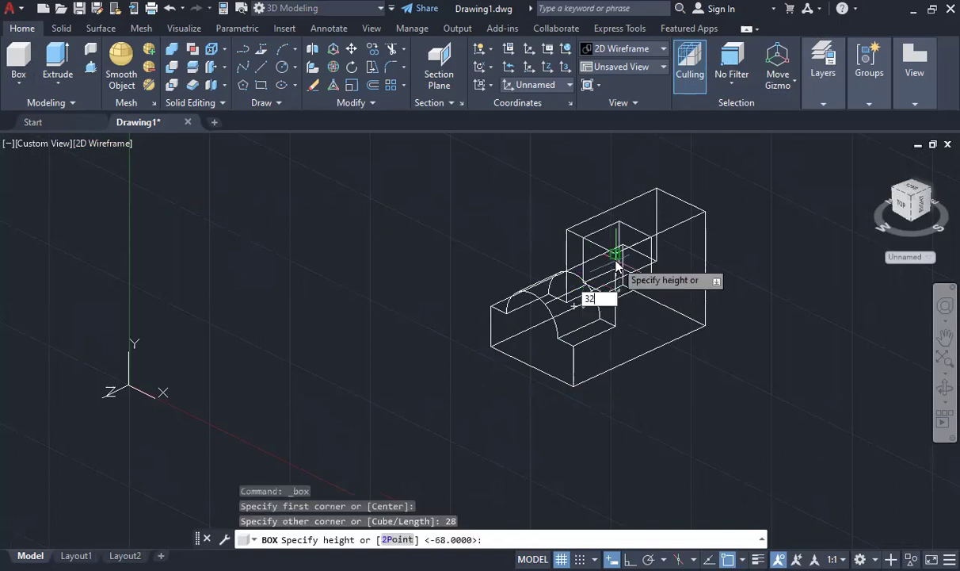
key("Return")
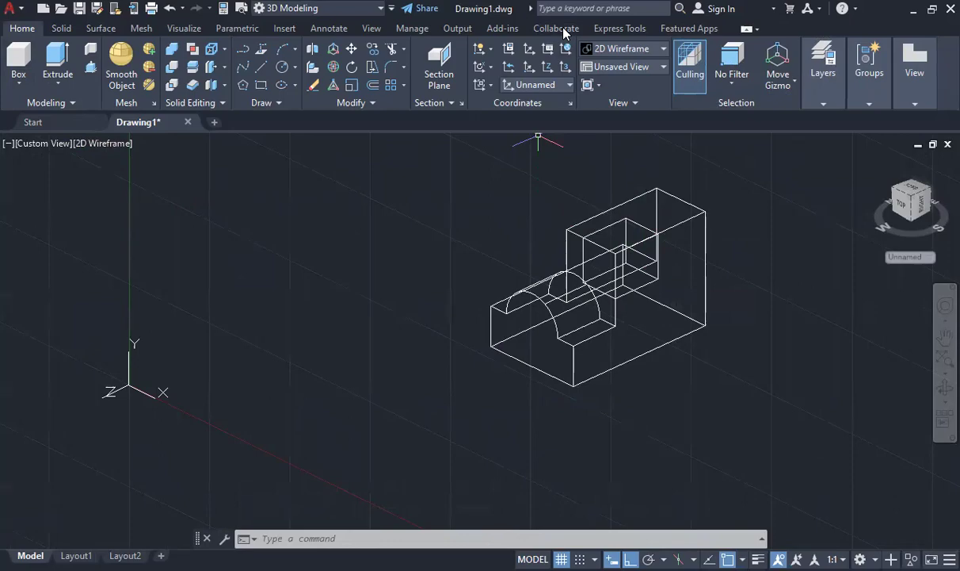
key("alt+Tab")
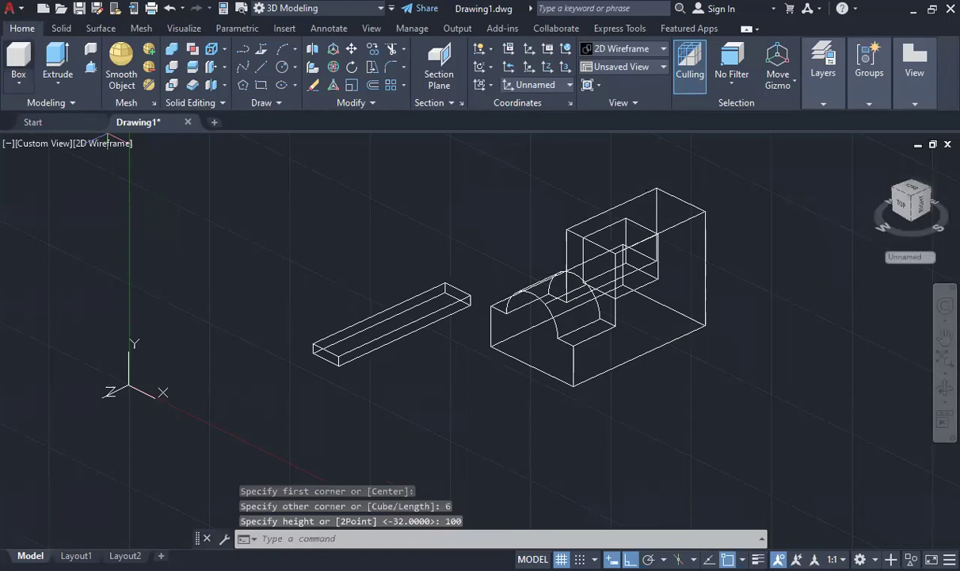
- Create the slot bars 6 wide and 100 long and place them along the base
key("Return")
left_click(163, 232)
type("6")
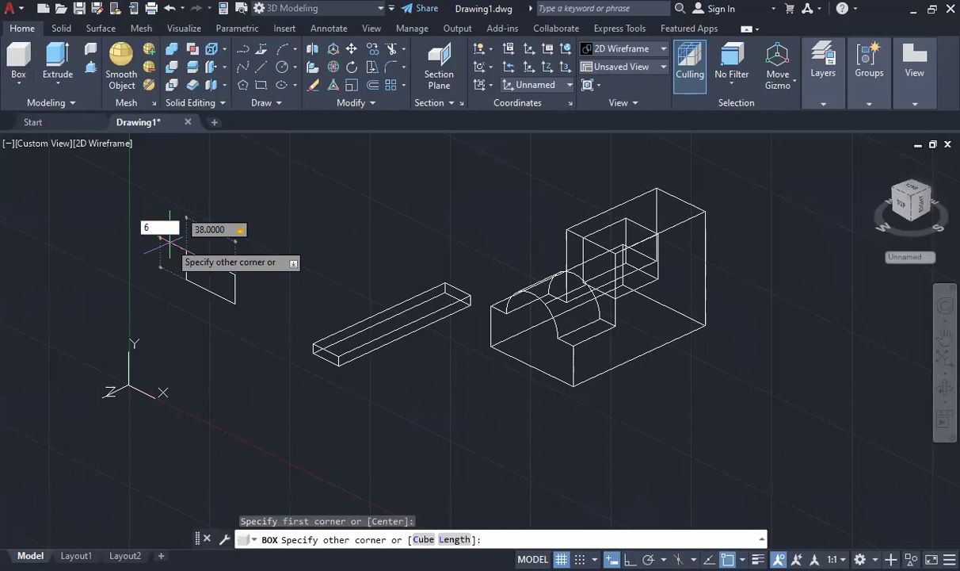
key("Return")
type("100")
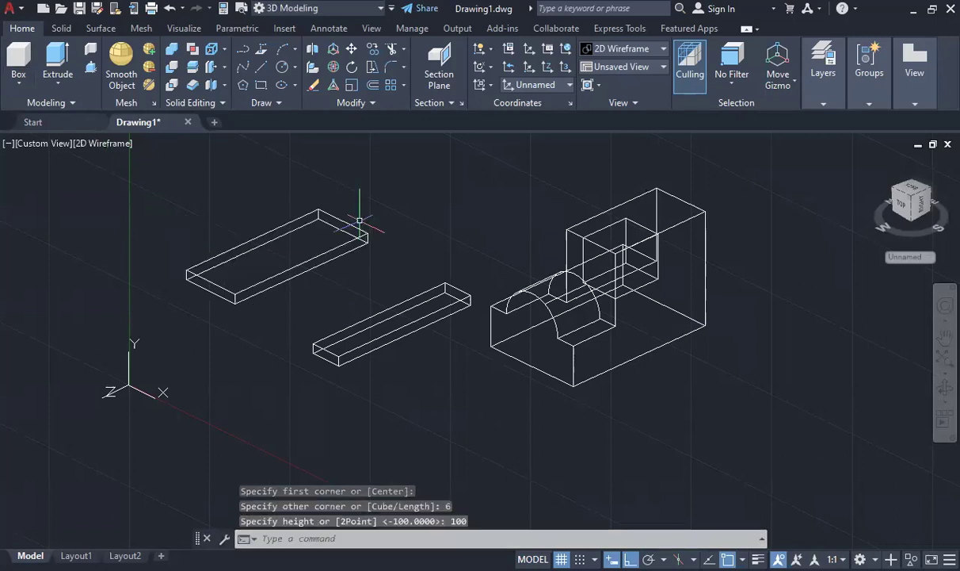
key("Return")
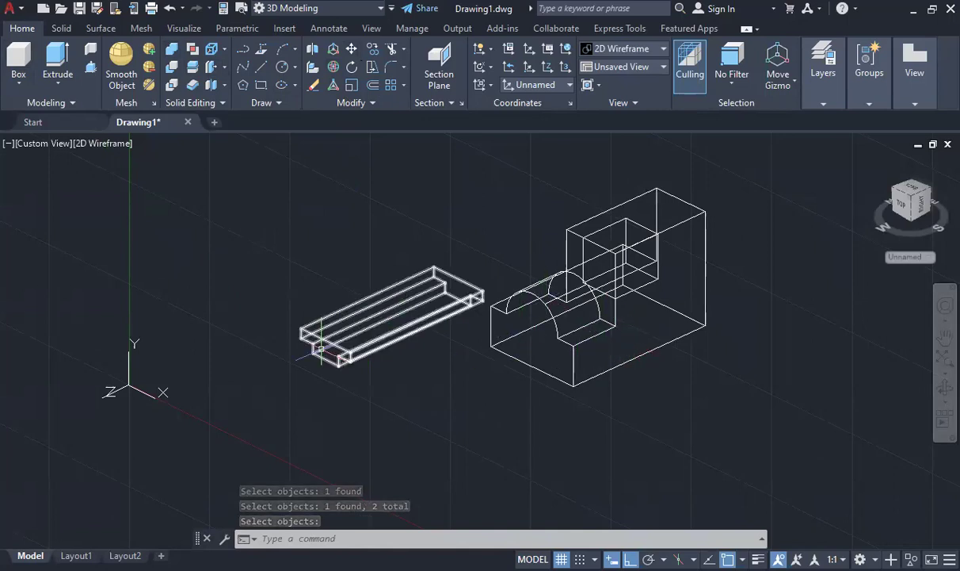
key("Return")
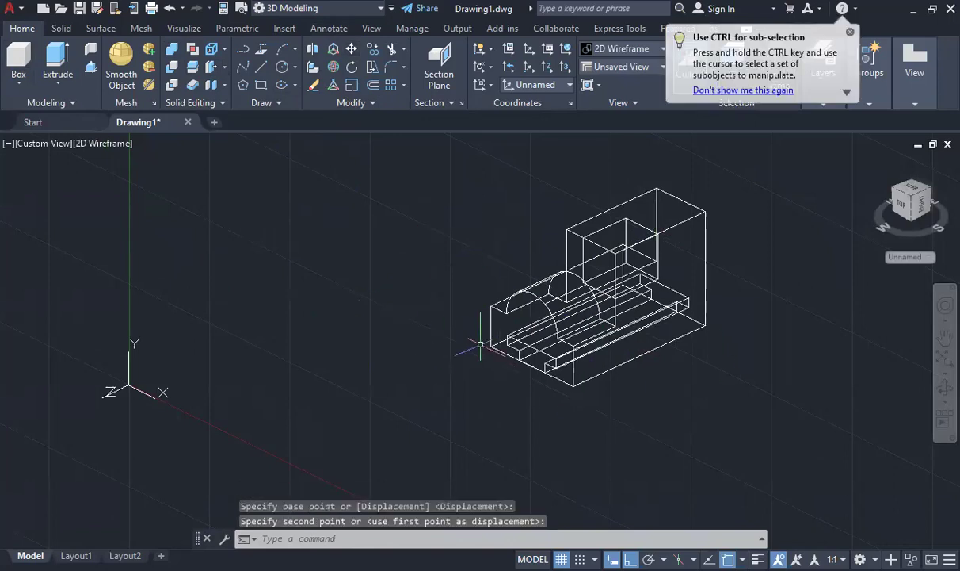
type("suv")
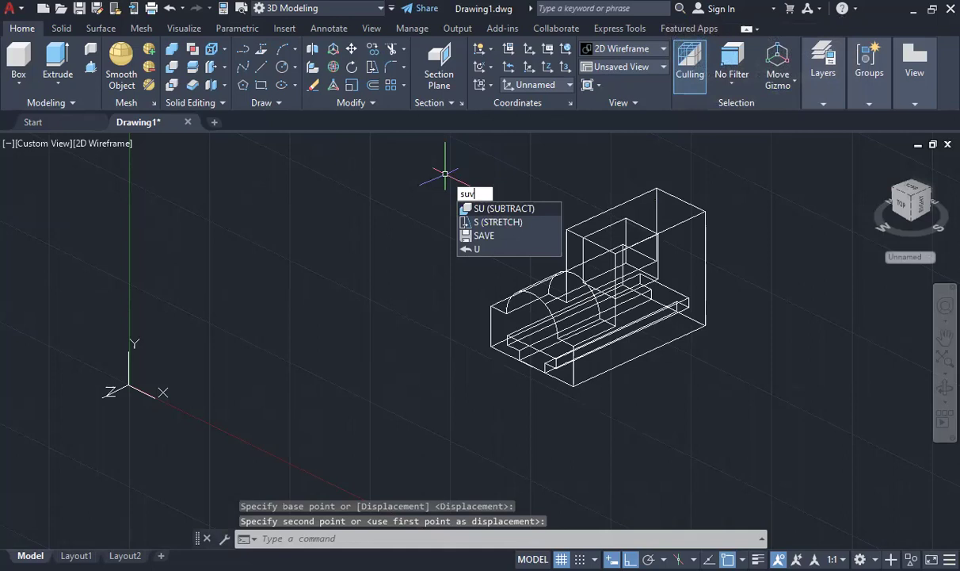
- Subtract the slot and notch boxes from the bracket
key("Return")
left_click(523, 340)
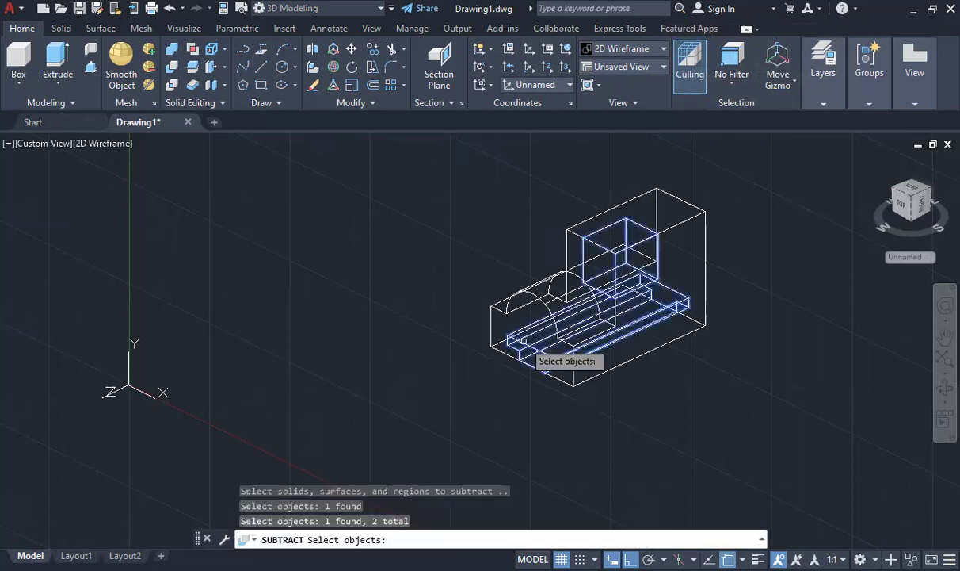
key("Return")
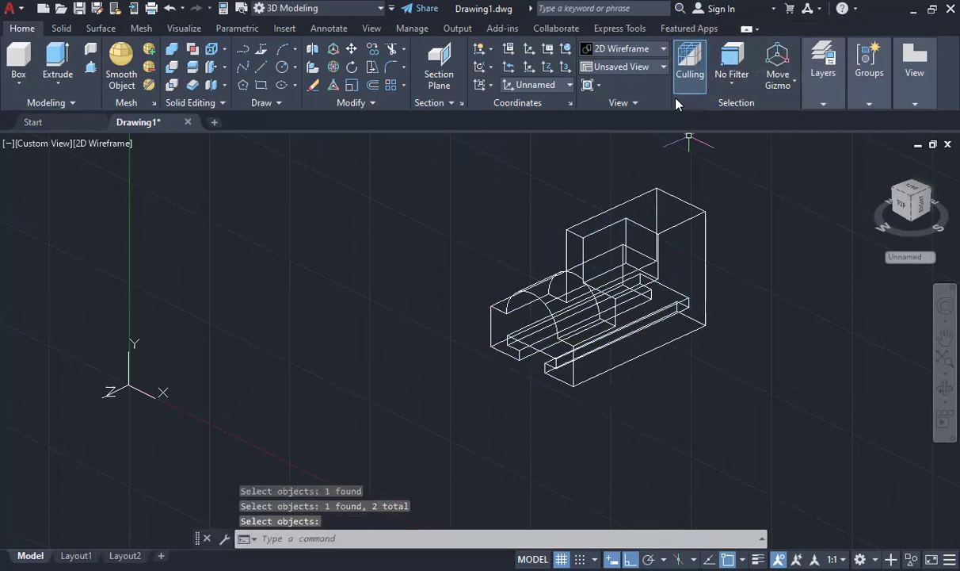
- Preview the bracket in Shades of Gray, then return to 2D Wireframe
left_click(660, 49)
left_click(737, 133)
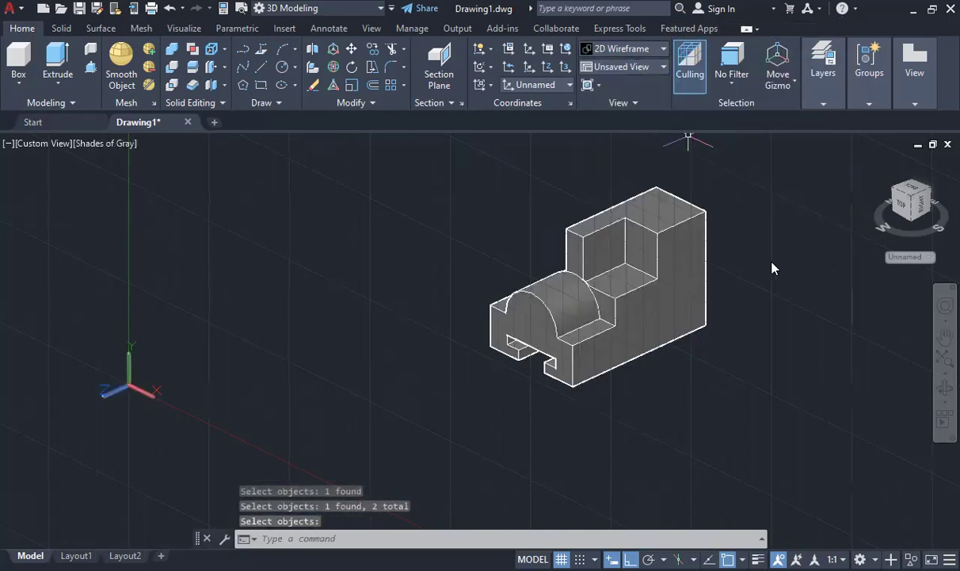
mouse_move(628, 366)
middle_mouse_down("shift")
mouse_move(664, 332)
mouse_move(626, 357)
middle_mouse_up("shift")
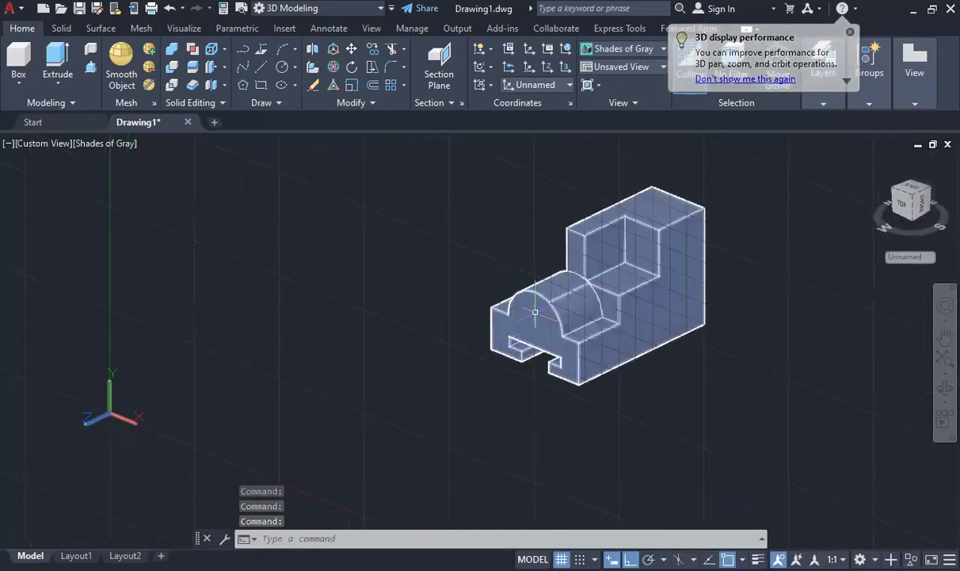
left_click(626, 48)
left_click(610, 83)
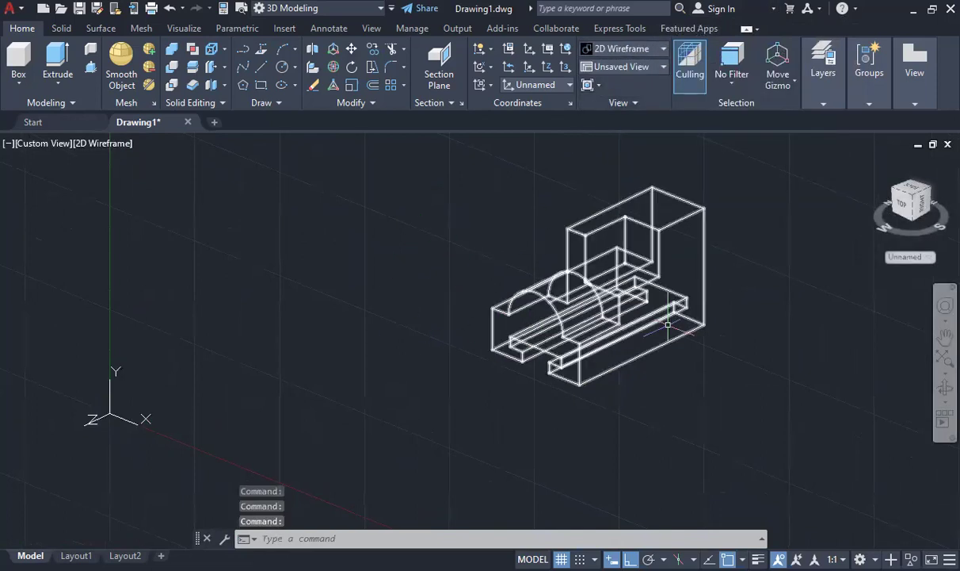
- Switch to SW Isometric and build a radius-6 cylinder capped by a radius-6 cone 3 high
left_click(51, 147)
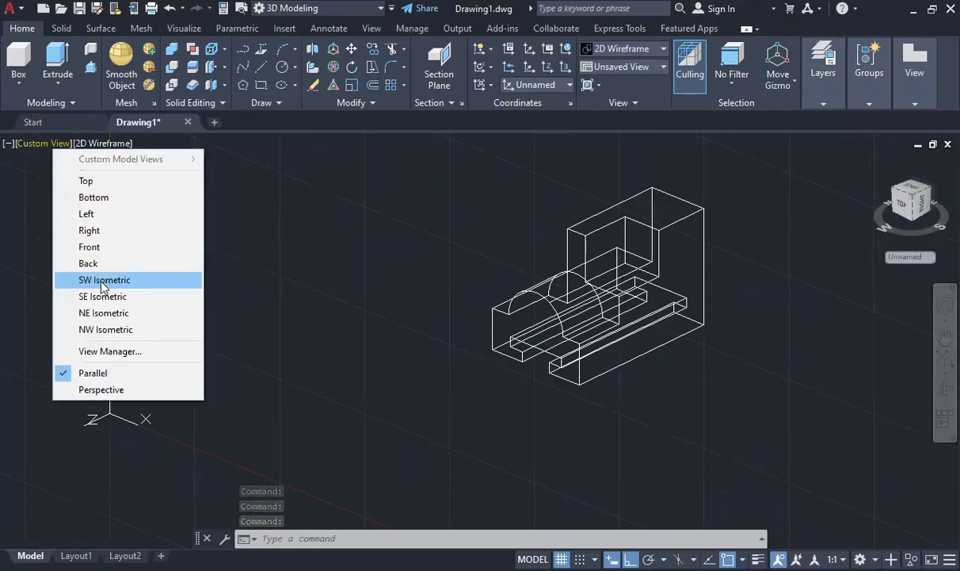
left_click(102, 281)
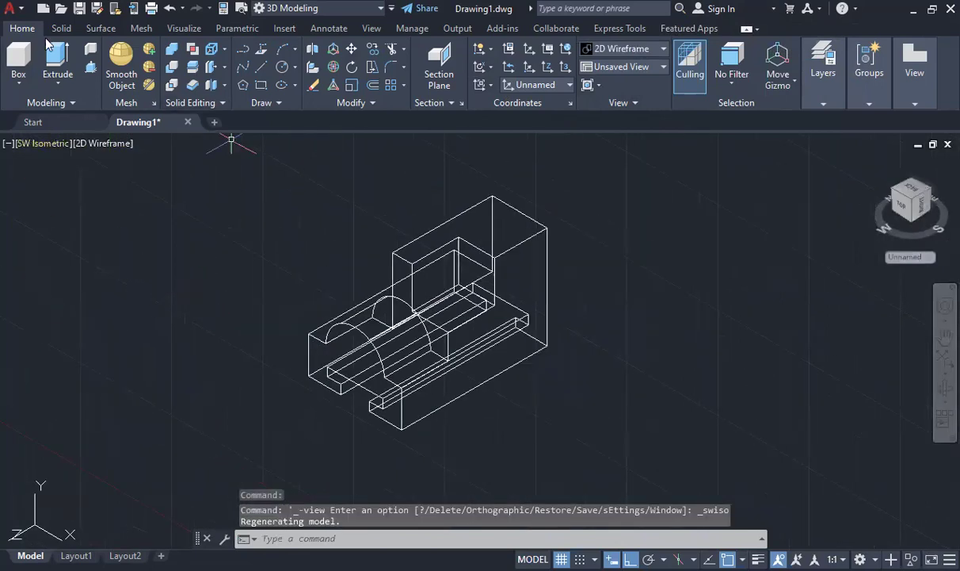
left_click(18, 83)
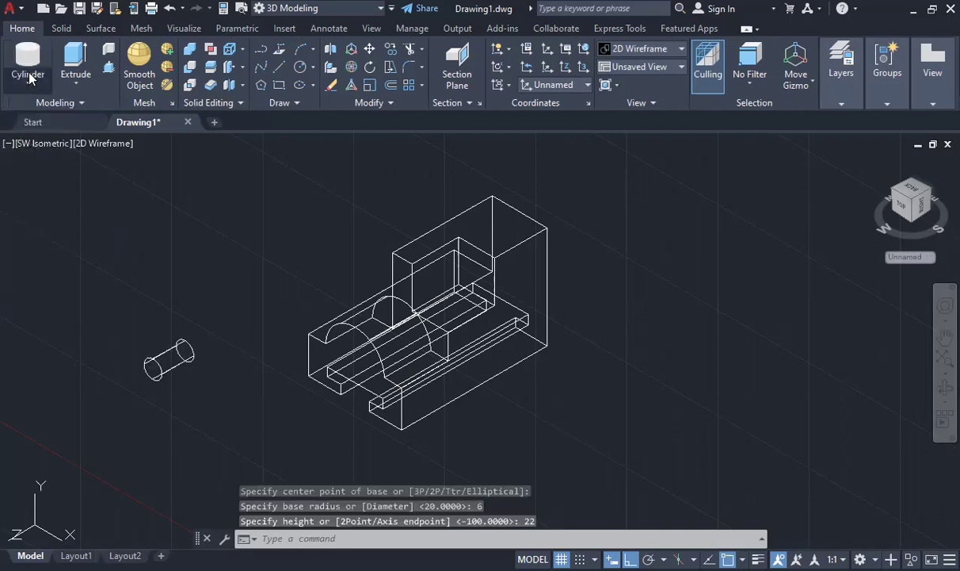
left_click(30, 77)
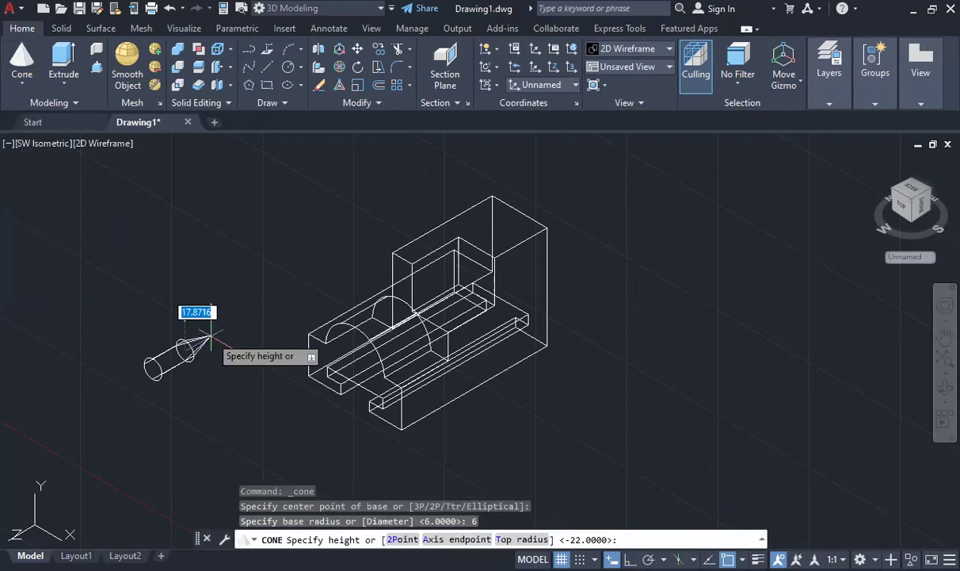
type("3")
key("Return")
scroll(210, 339, "up", 4)
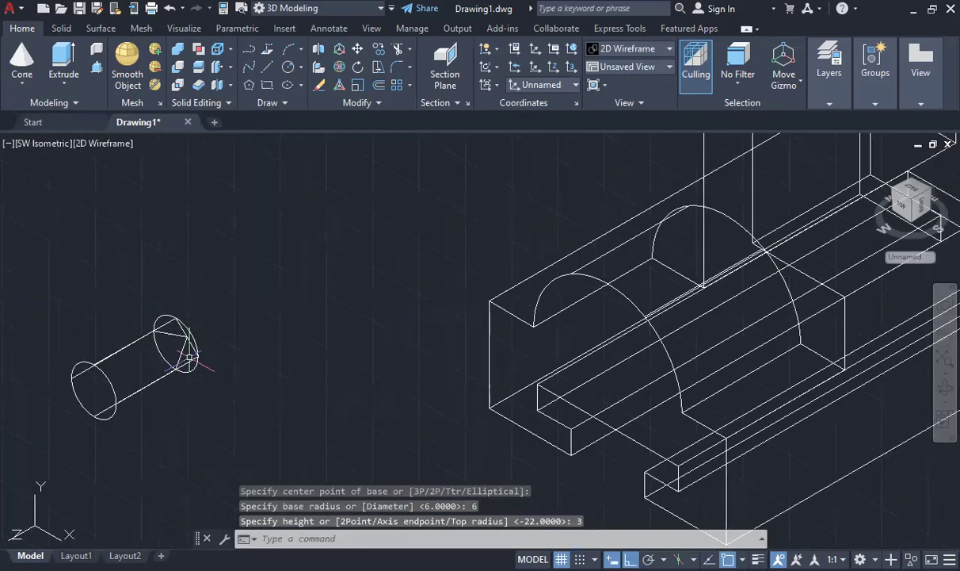
middle_click_drag(186, 345, 192, 304, "shift")
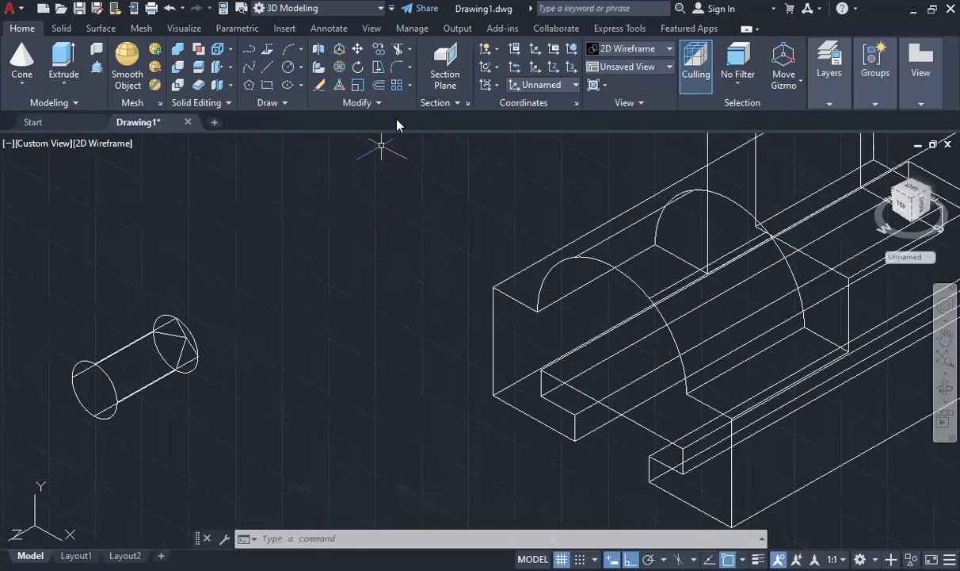
- Union the cylinder and cone, then move the drill shape into the rounded boss
left_click(178, 49)
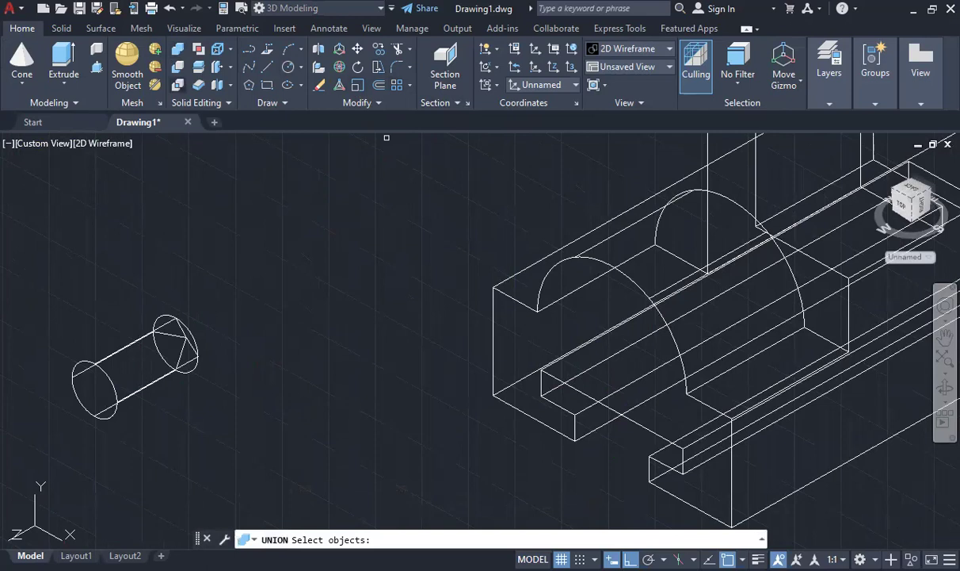
left_click(386, 138)
left_click(56, 431)
key("Return")
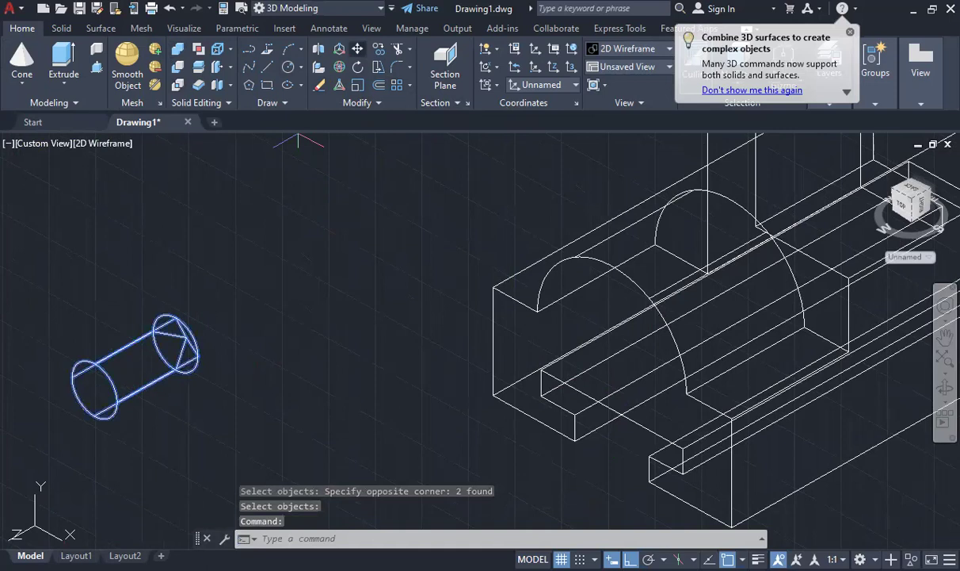
left_click(357, 48)
left_click(48, 305)
- Subtract the cone-tipped cylinder from the bracket to cut the hole
type("sub")
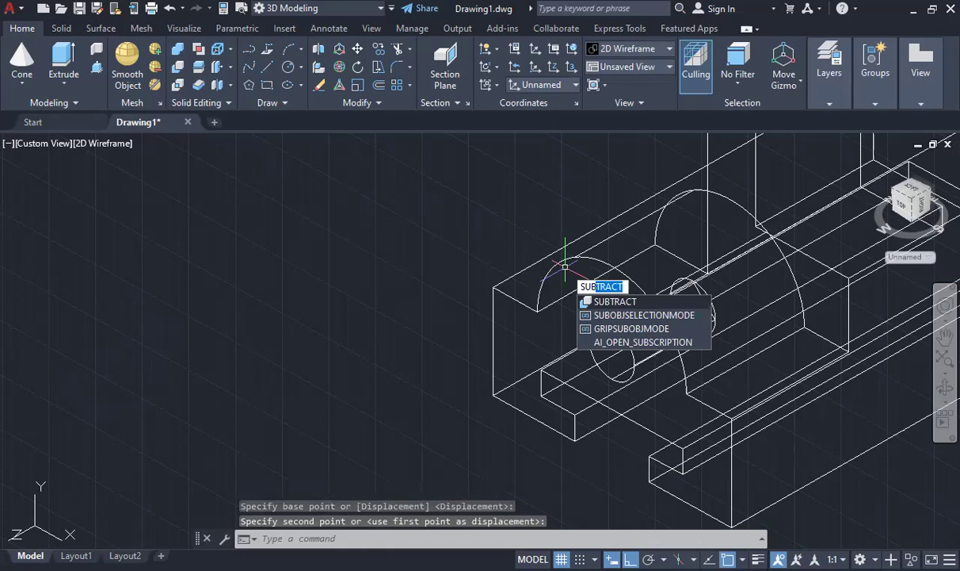
key("Return")
scroll(618, 266, "down", 4)
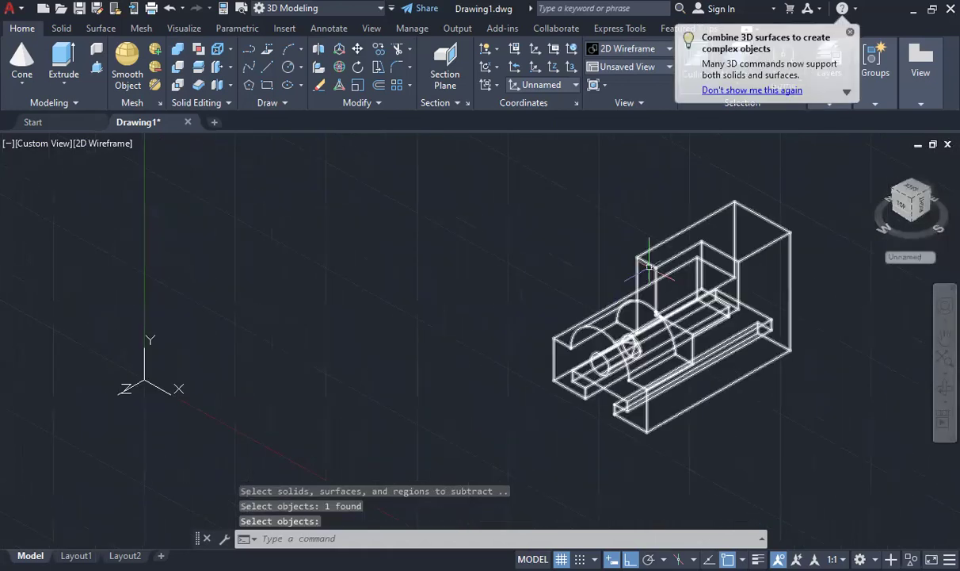
- Shade the bracket in Shades of Gray and orbit to inspect the new hole
left_click(627, 49)
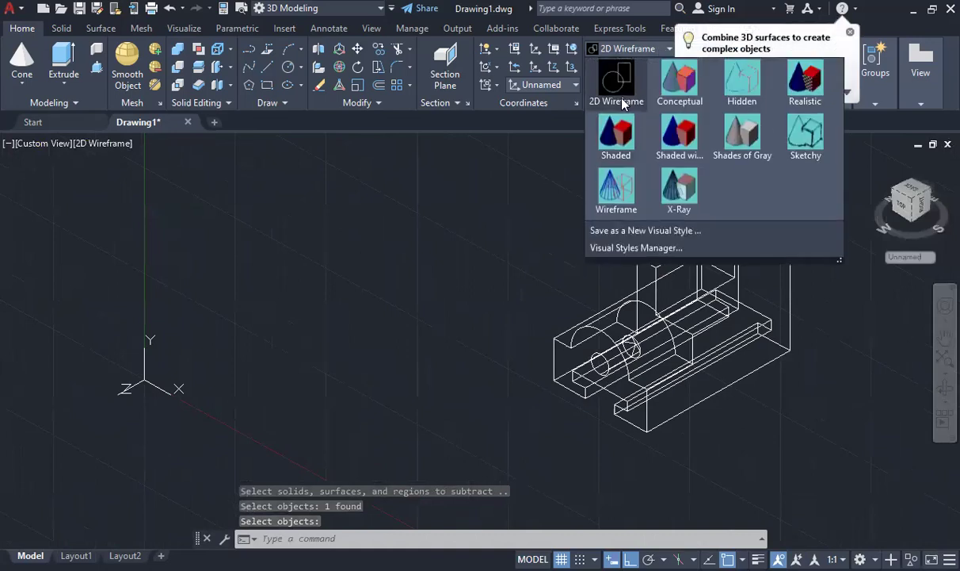
left_click(737, 139)
mouse_move(697, 381)
middle_mouse_down("shift")
mouse_move(690, 361)
mouse_move(740, 335)
middle_mouse_up("shift")
scroll(670, 324, "up", 6)
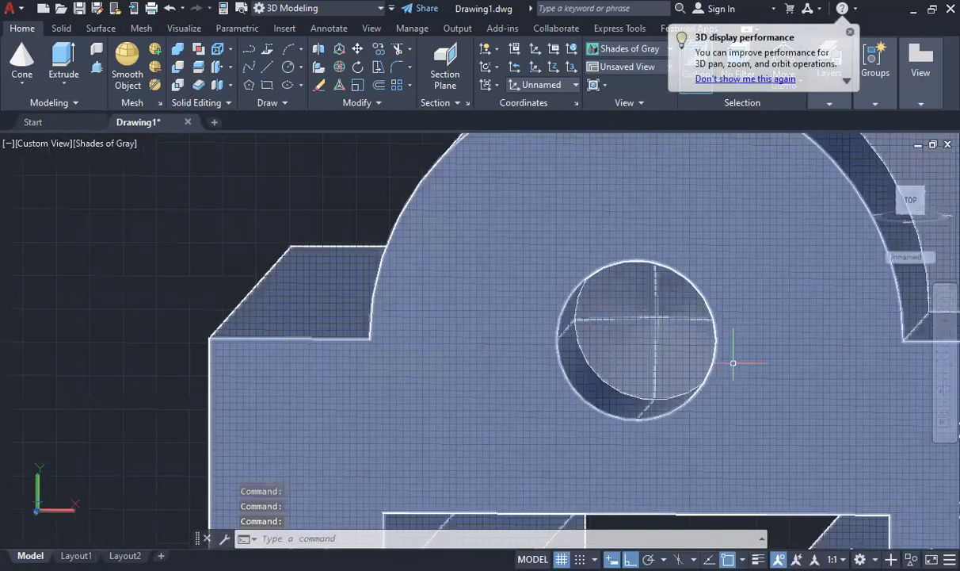
middle_click_drag(671, 324, 629, 364, "shift")
- Switch the bracket back to 2D Wireframe display
scroll(602, 238, "down", 8)
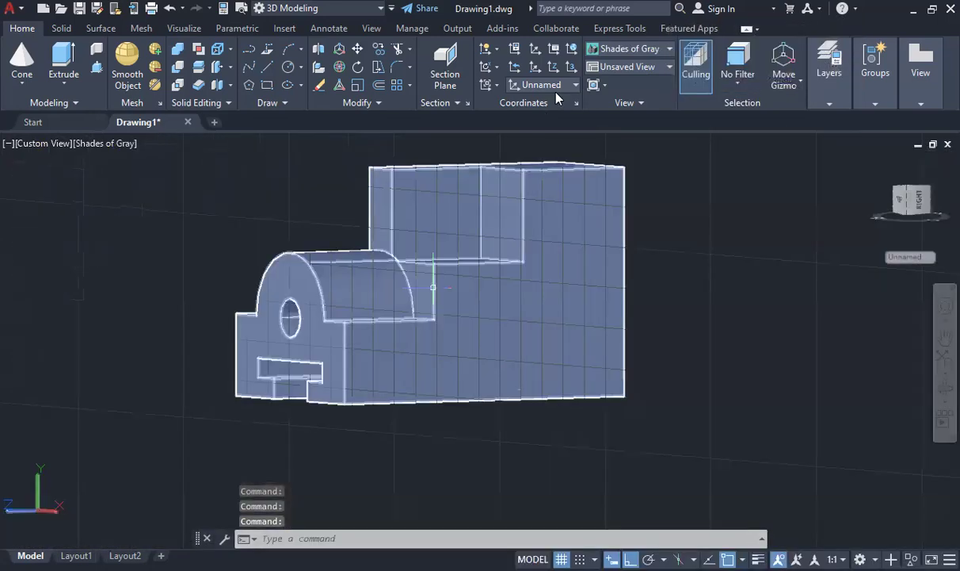
left_click(621, 53)
left_click(605, 77)
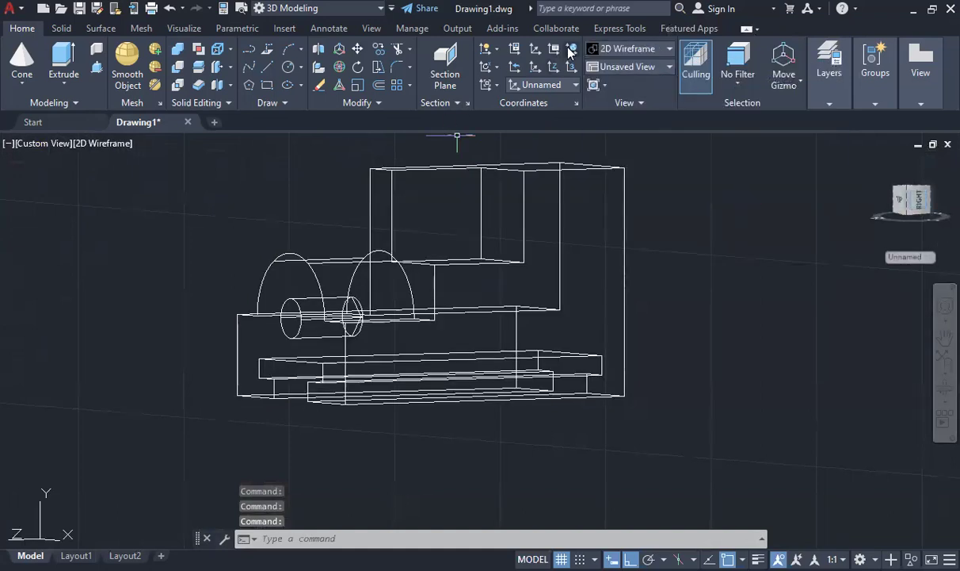
- Reset the UCS to World and view the part from Front, then SW Isometric
left_click(515, 49)
left_click(919, 200)
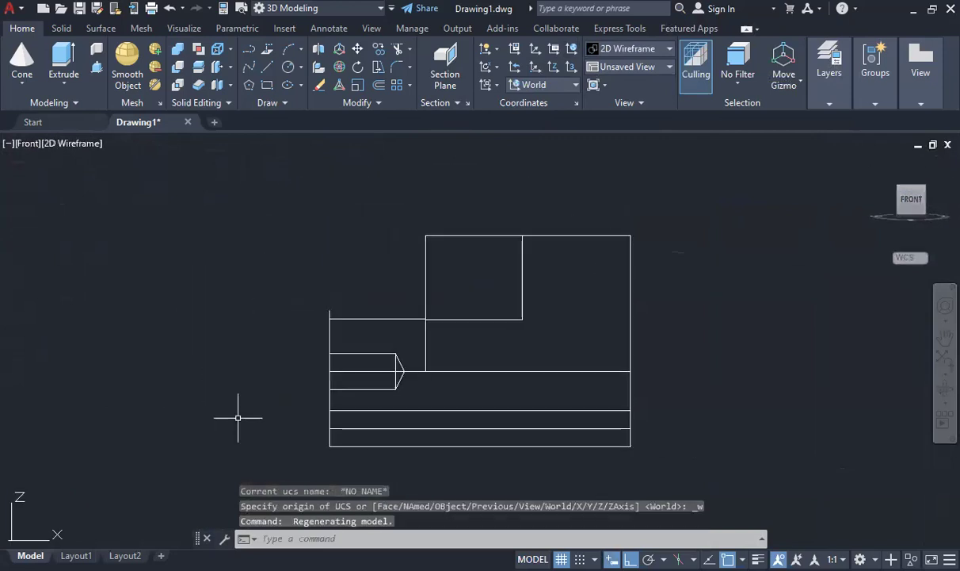
scroll(385, 371, "up", 4)
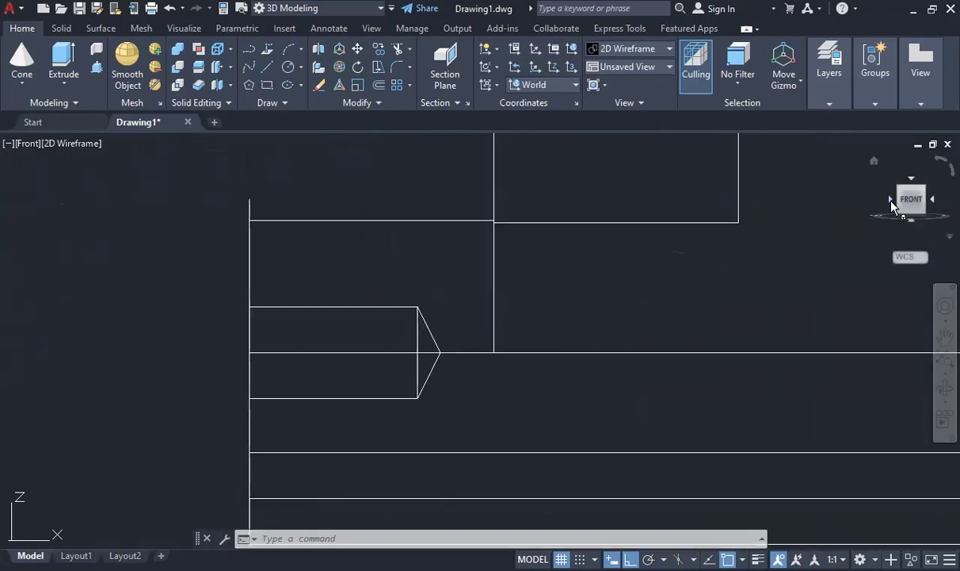
left_click(908, 191)
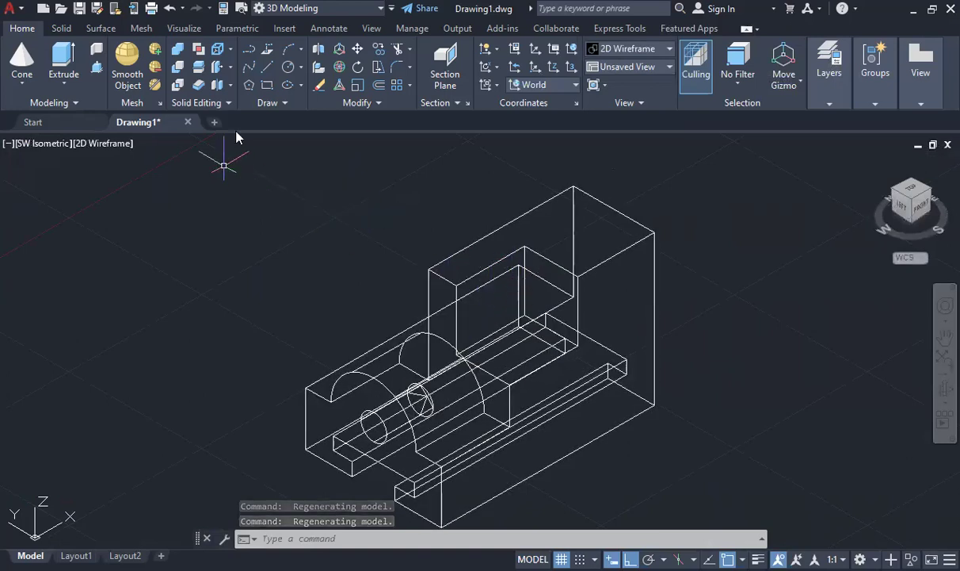
- Move the UCS origin onto the upright face and create a radius-6 cylinder
left_click(35, 536)
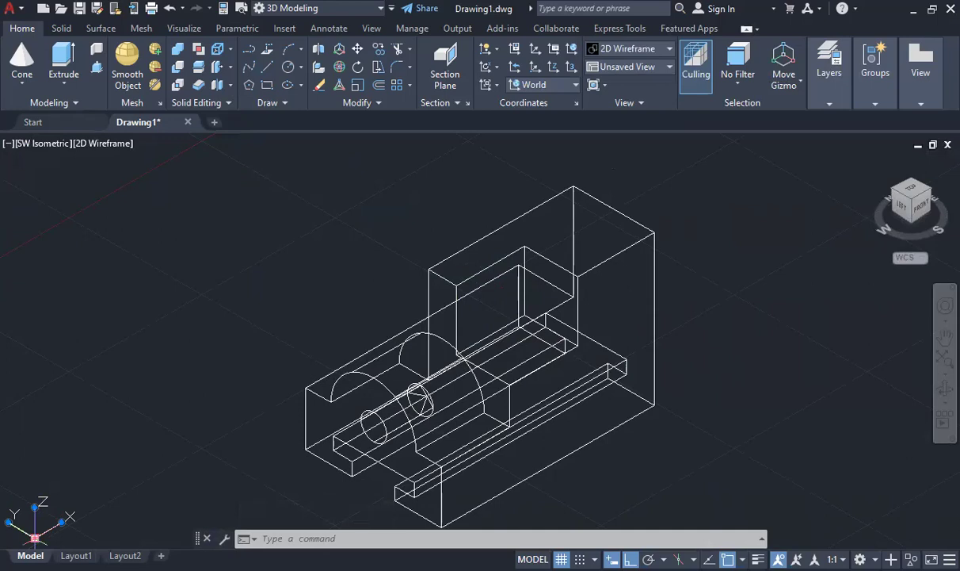
left_click(35, 537)
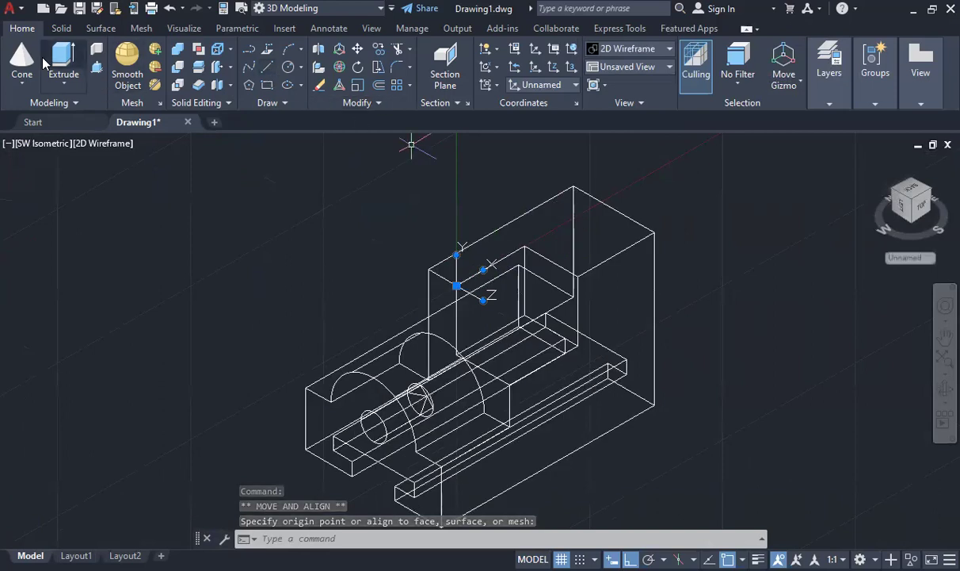
left_click(21, 83)
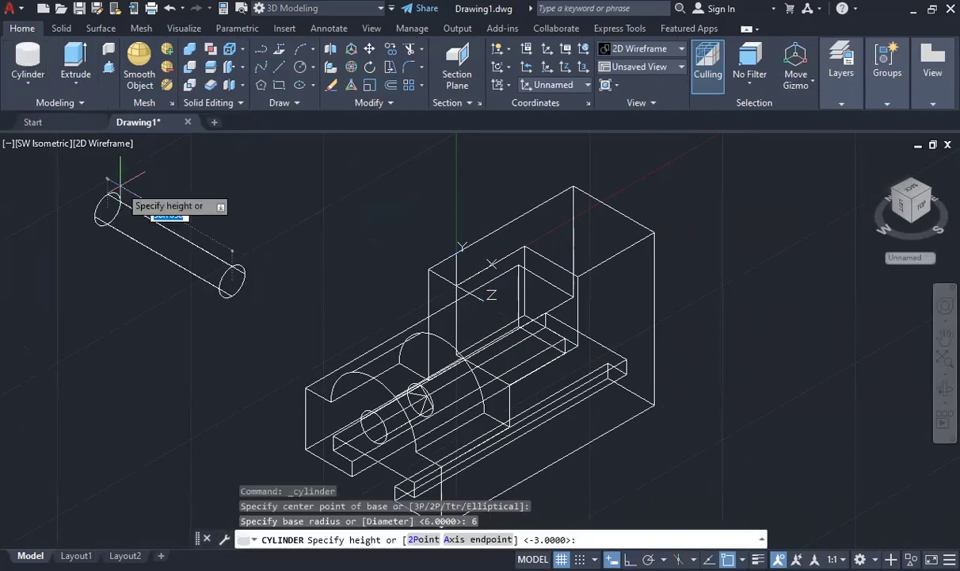
left_click(232, 274)
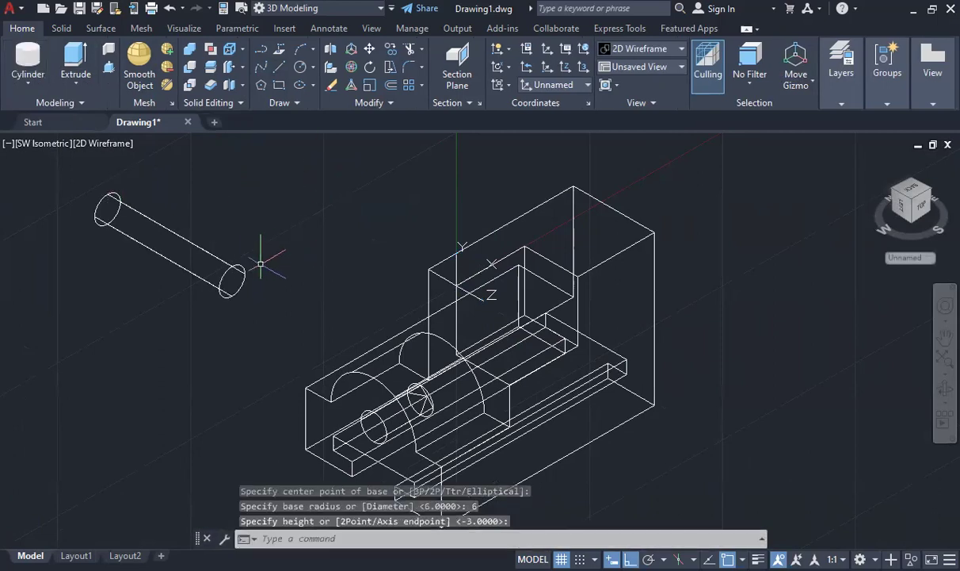
key("Escape")
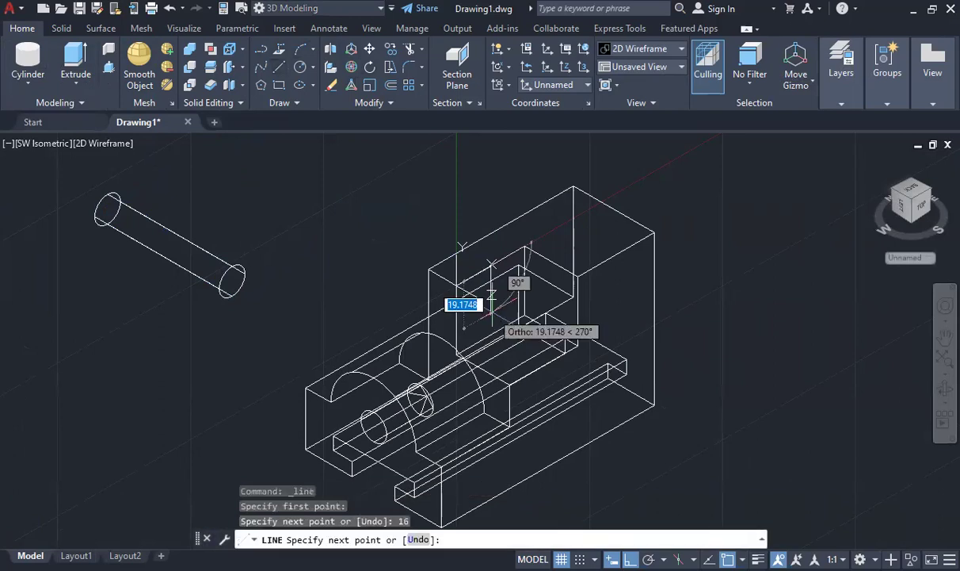
- Draw construction lines 16 and 12 long to locate the upright's hole centre
type("12")
key("Return")
key("Escape")
scroll(492, 300, "up", 5)
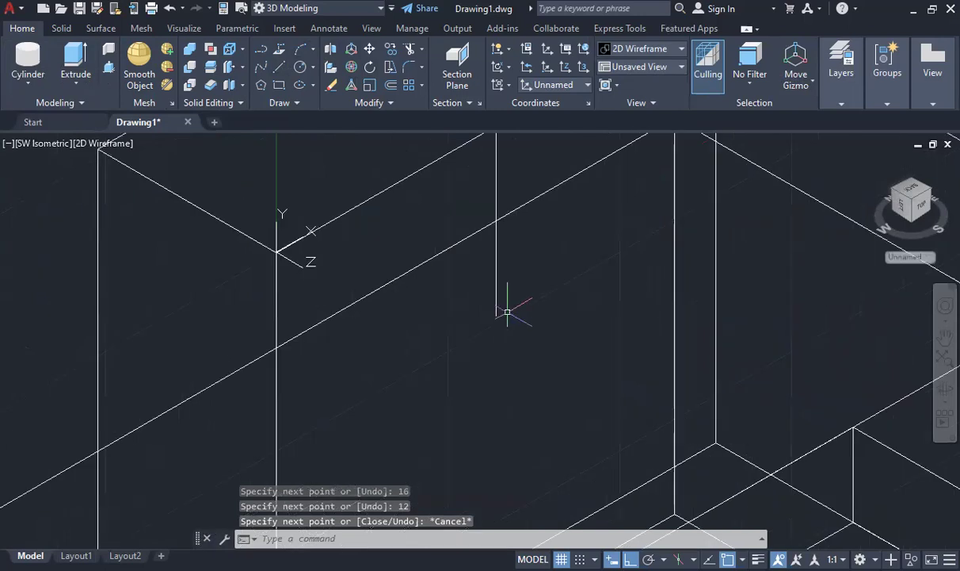
- Move the radius-6 cylinder from its end centre to the construction line's endpoint
scroll(171, 237, "down", 5)
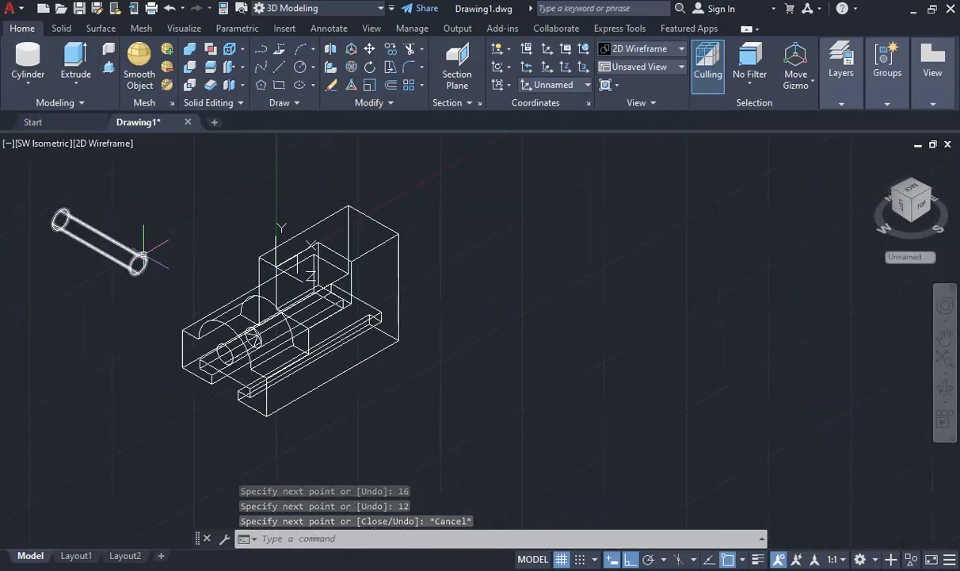
left_click(137, 255)
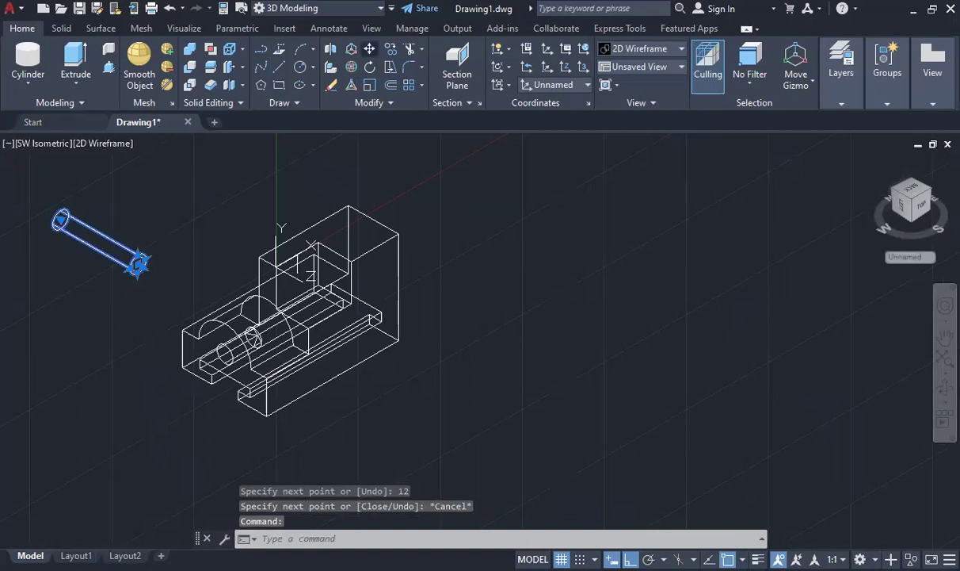
left_click(369, 48)
scroll(308, 233, "up", 5)
left_click(281, 273)
left_click(281, 274)
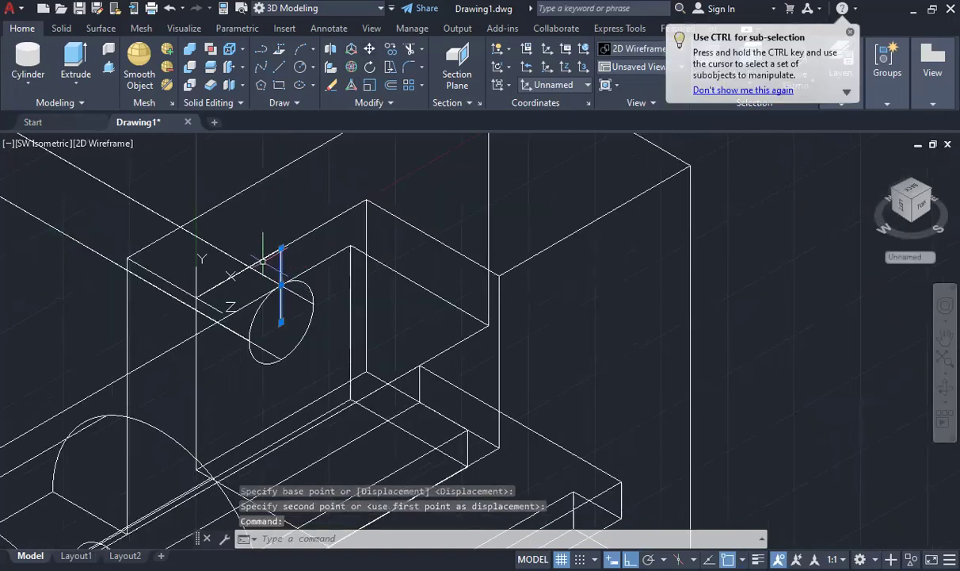
- Erase the two construction lines and subtract the cylinder from the bracket's upright
left_click(261, 259)
key("Delete")
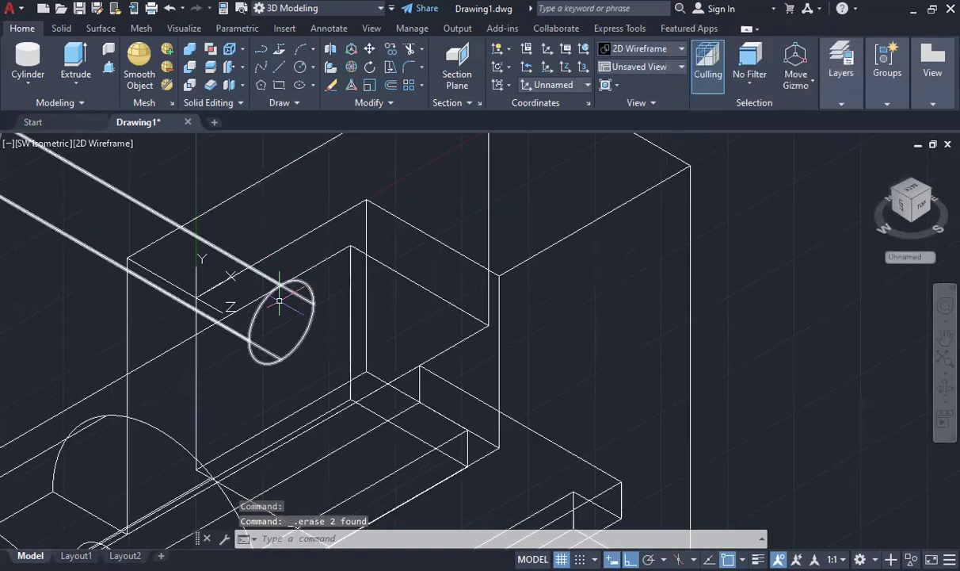
left_click(192, 65)
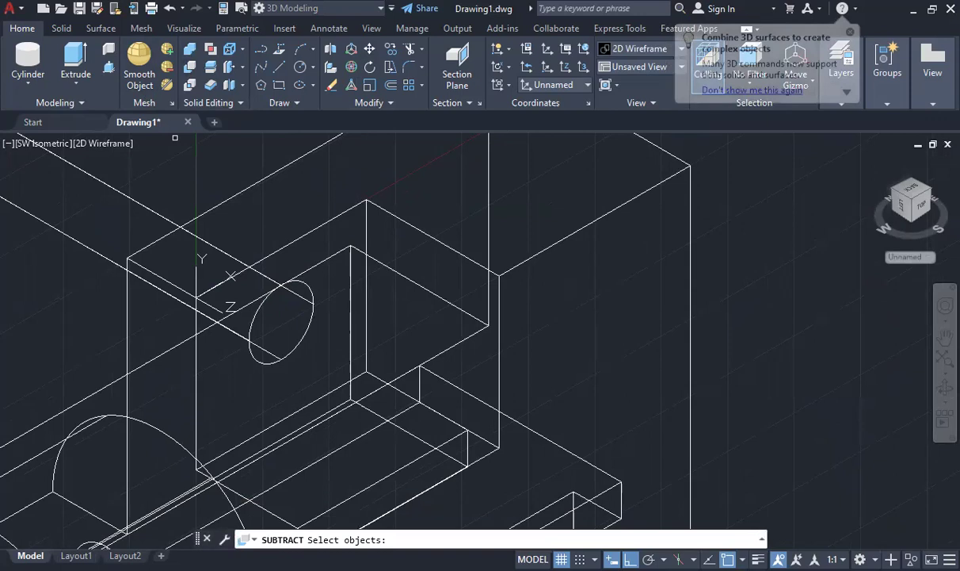
scroll(176, 137, "down", 3)
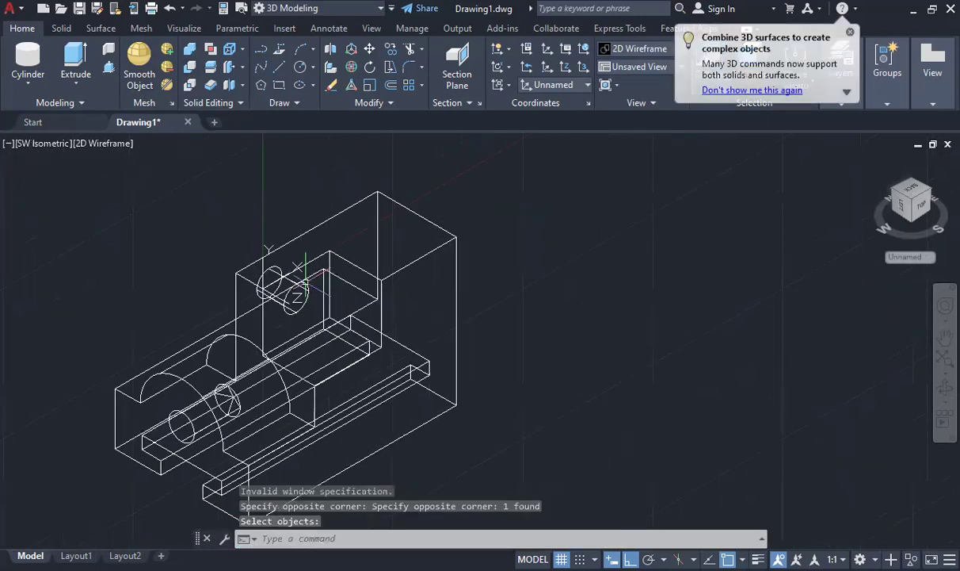
- Switch the visual style to Shades of Gray
left_click(626, 49)
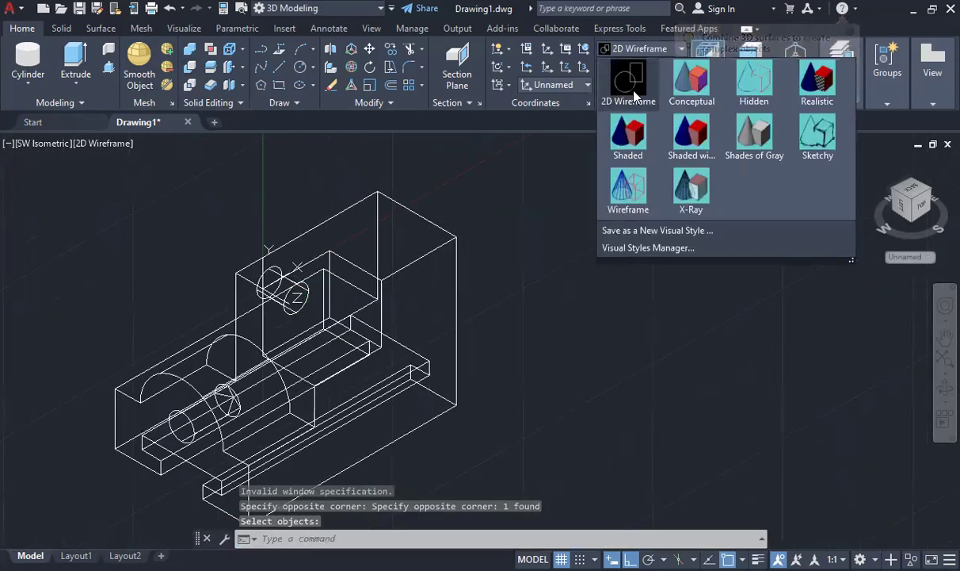
left_click(752, 133)
scroll(107, 420, "up", 2)
scroll(132, 474, "down", 4)
scroll(132, 474, "up", 4)
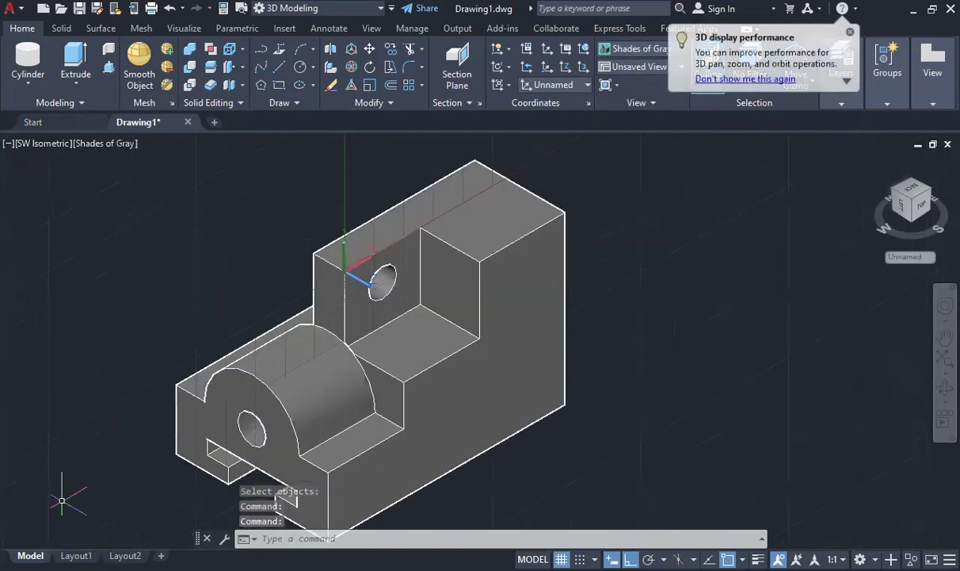
scroll(131, 468, "down", 3)
scroll(126, 488, "up", 2)
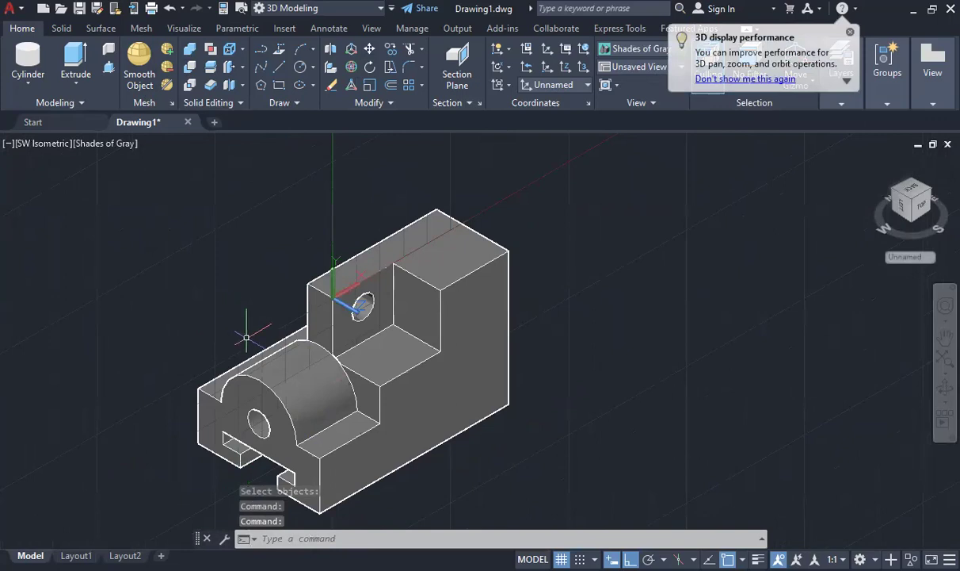
left_click(386, 373)
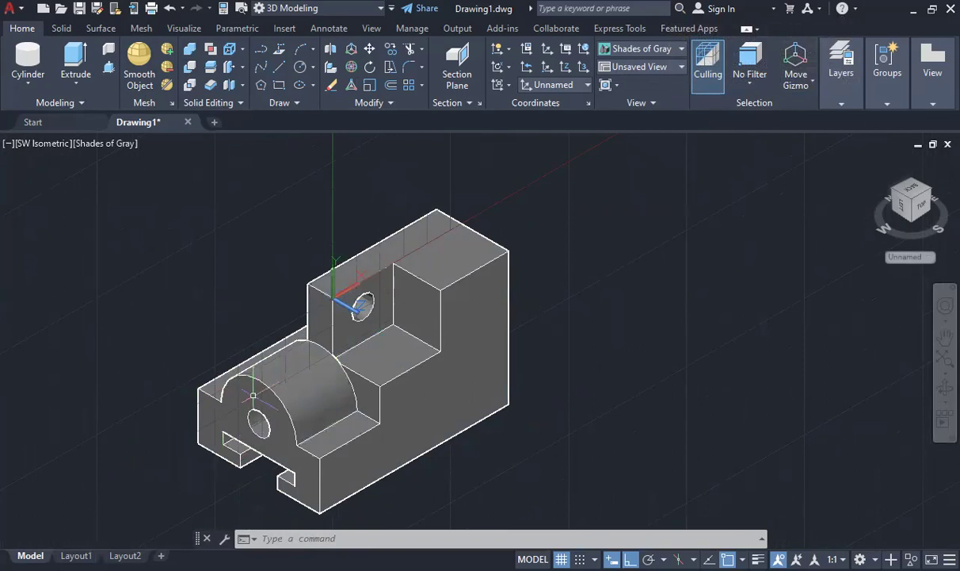
key("Escape")
left_click(226, 428)
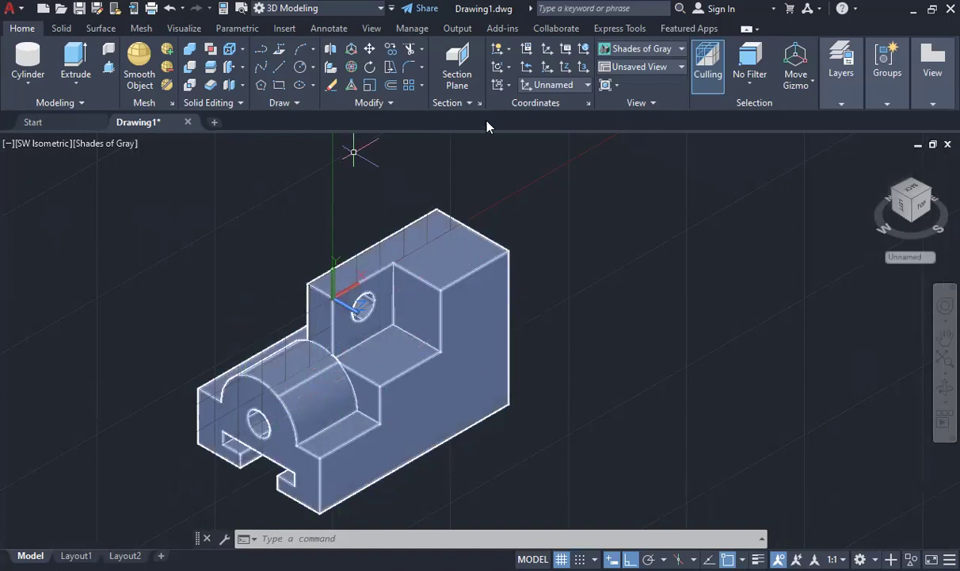
key("Escape")
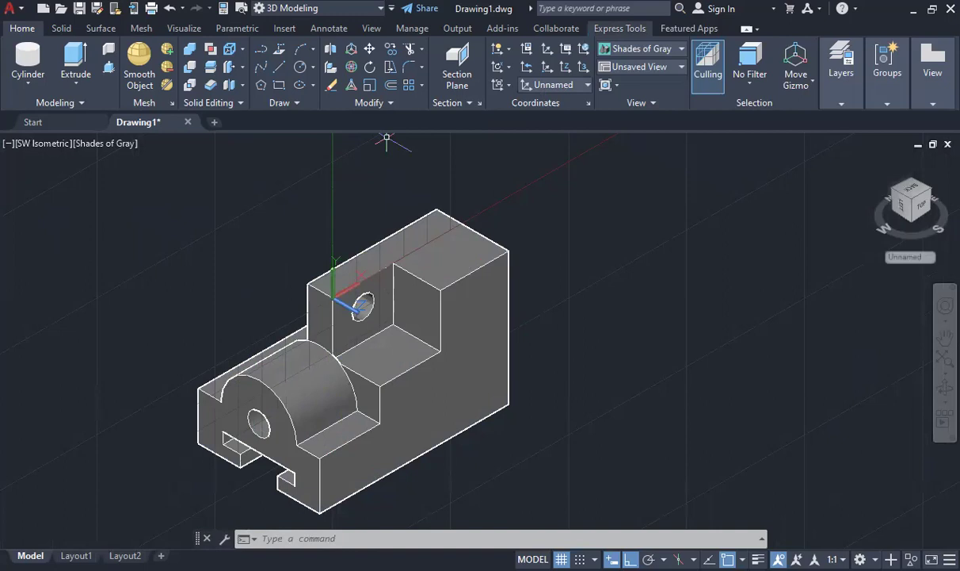